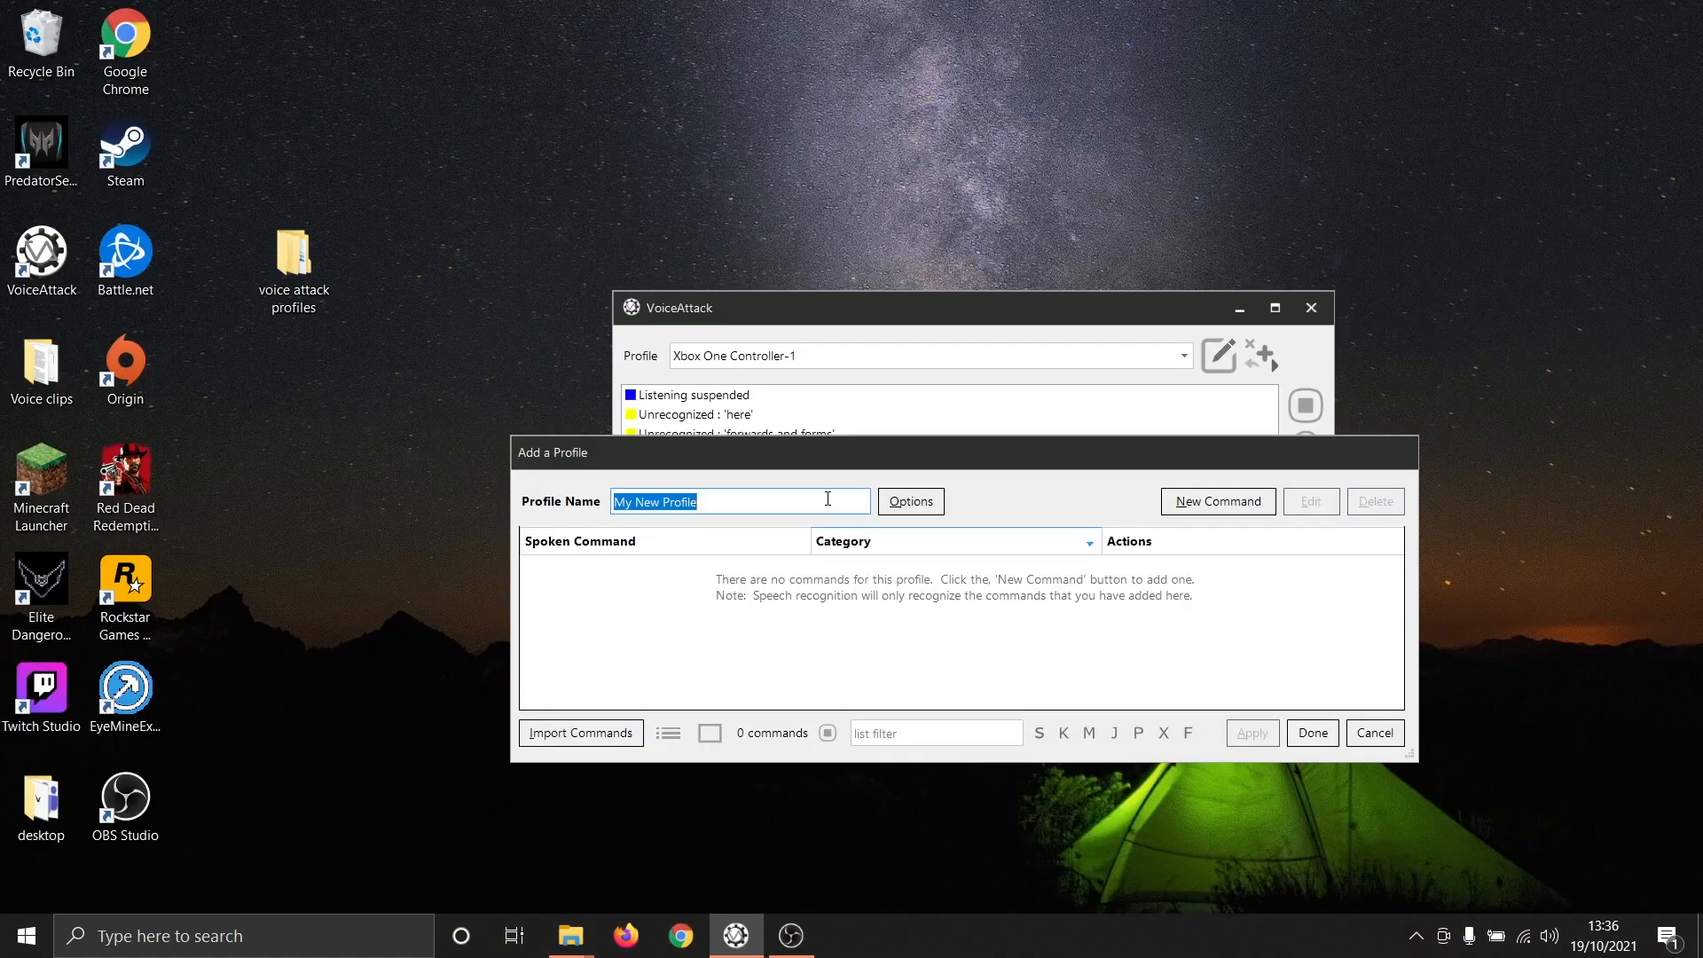
- Name the new profile Test Profile
text(Test Pr)
text(o)
key(BackSpace)
text(Profile)
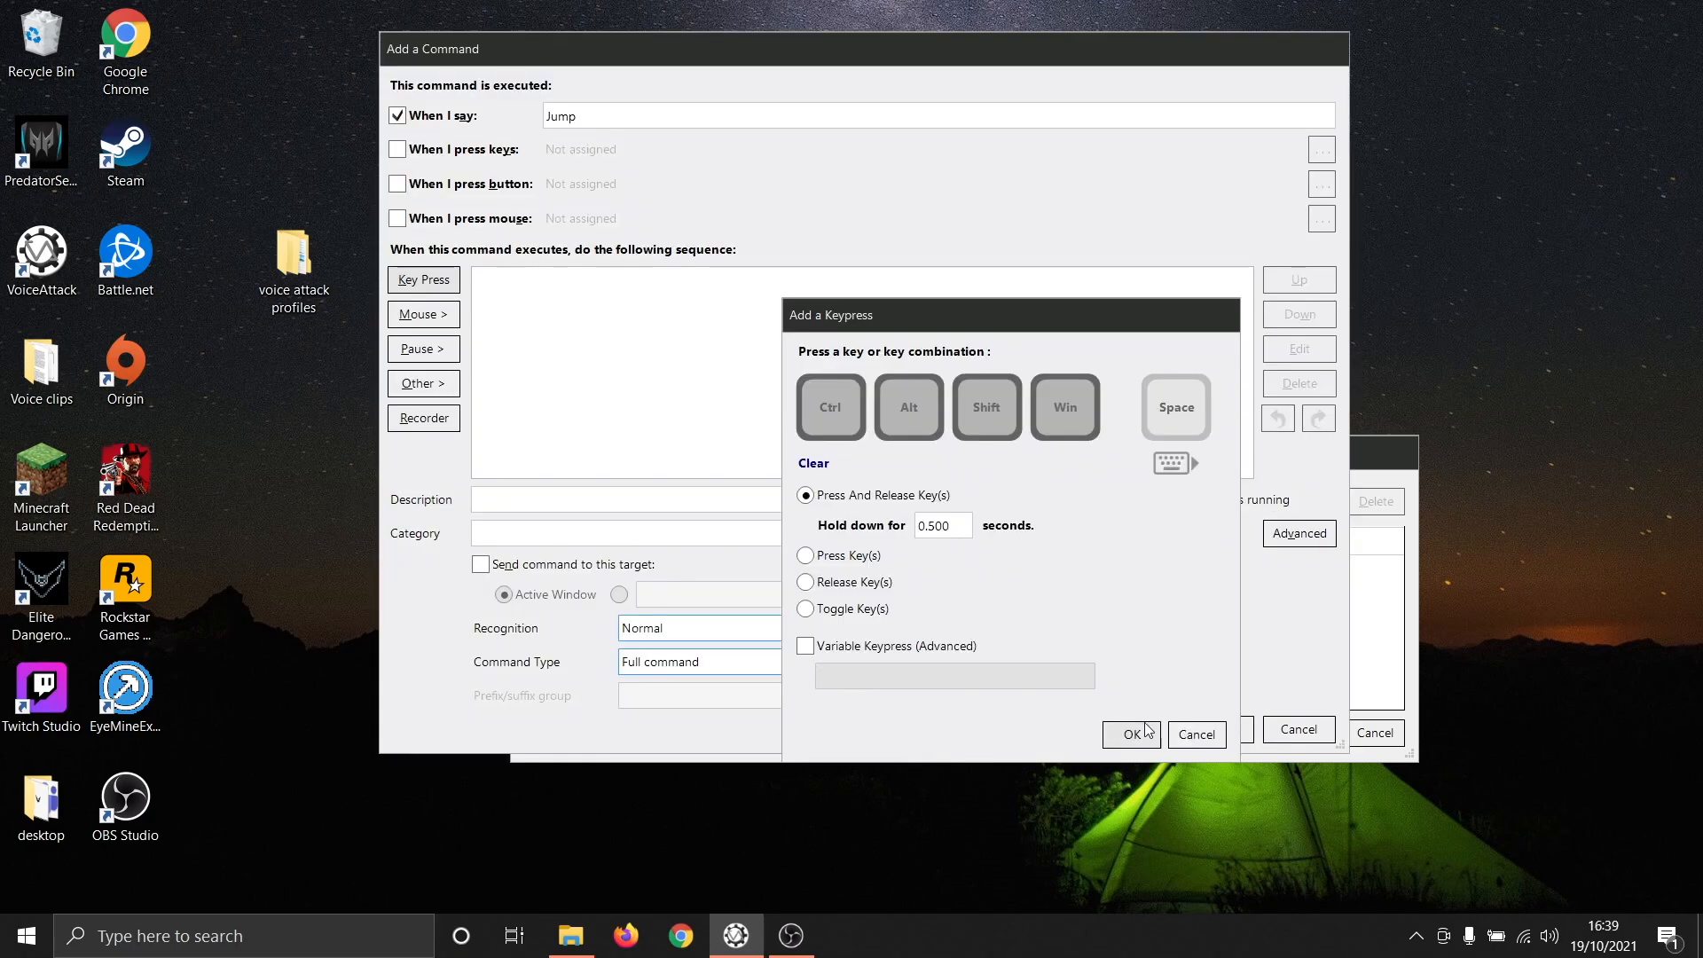
- Confirm a press-and-release Space keypress held for 0.5 seconds for the Jump command
click(1144, 734)
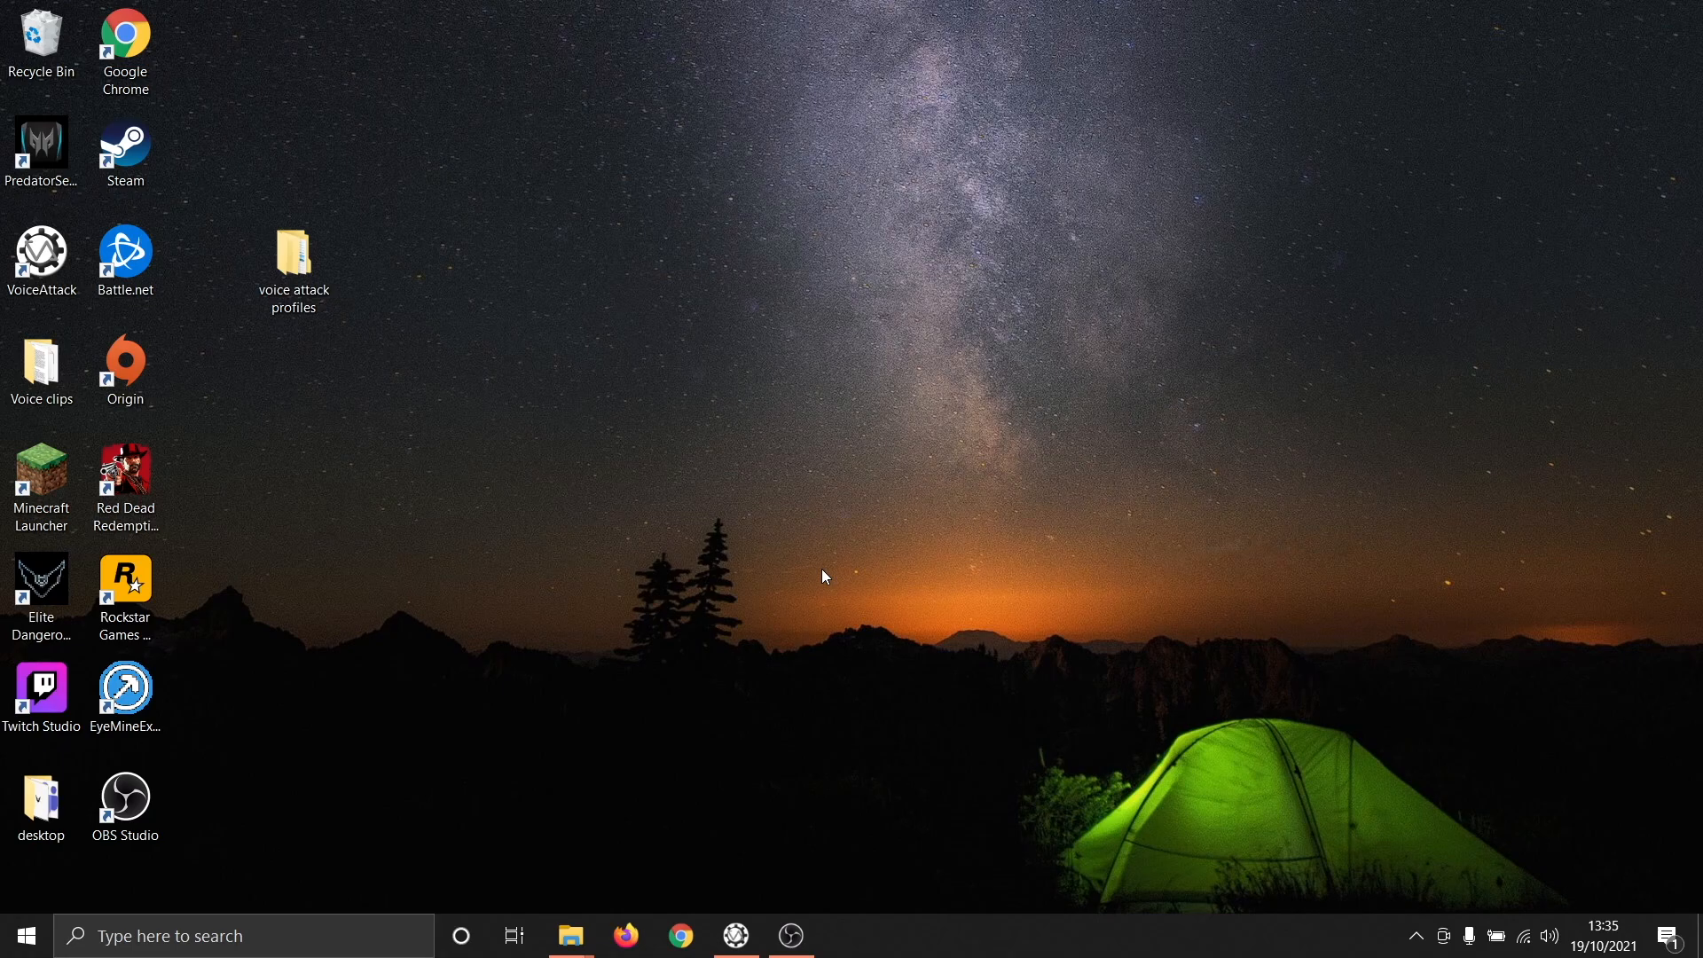
- Bring up VoiceAttack and create a new profile named Test Profile
click(736, 936)
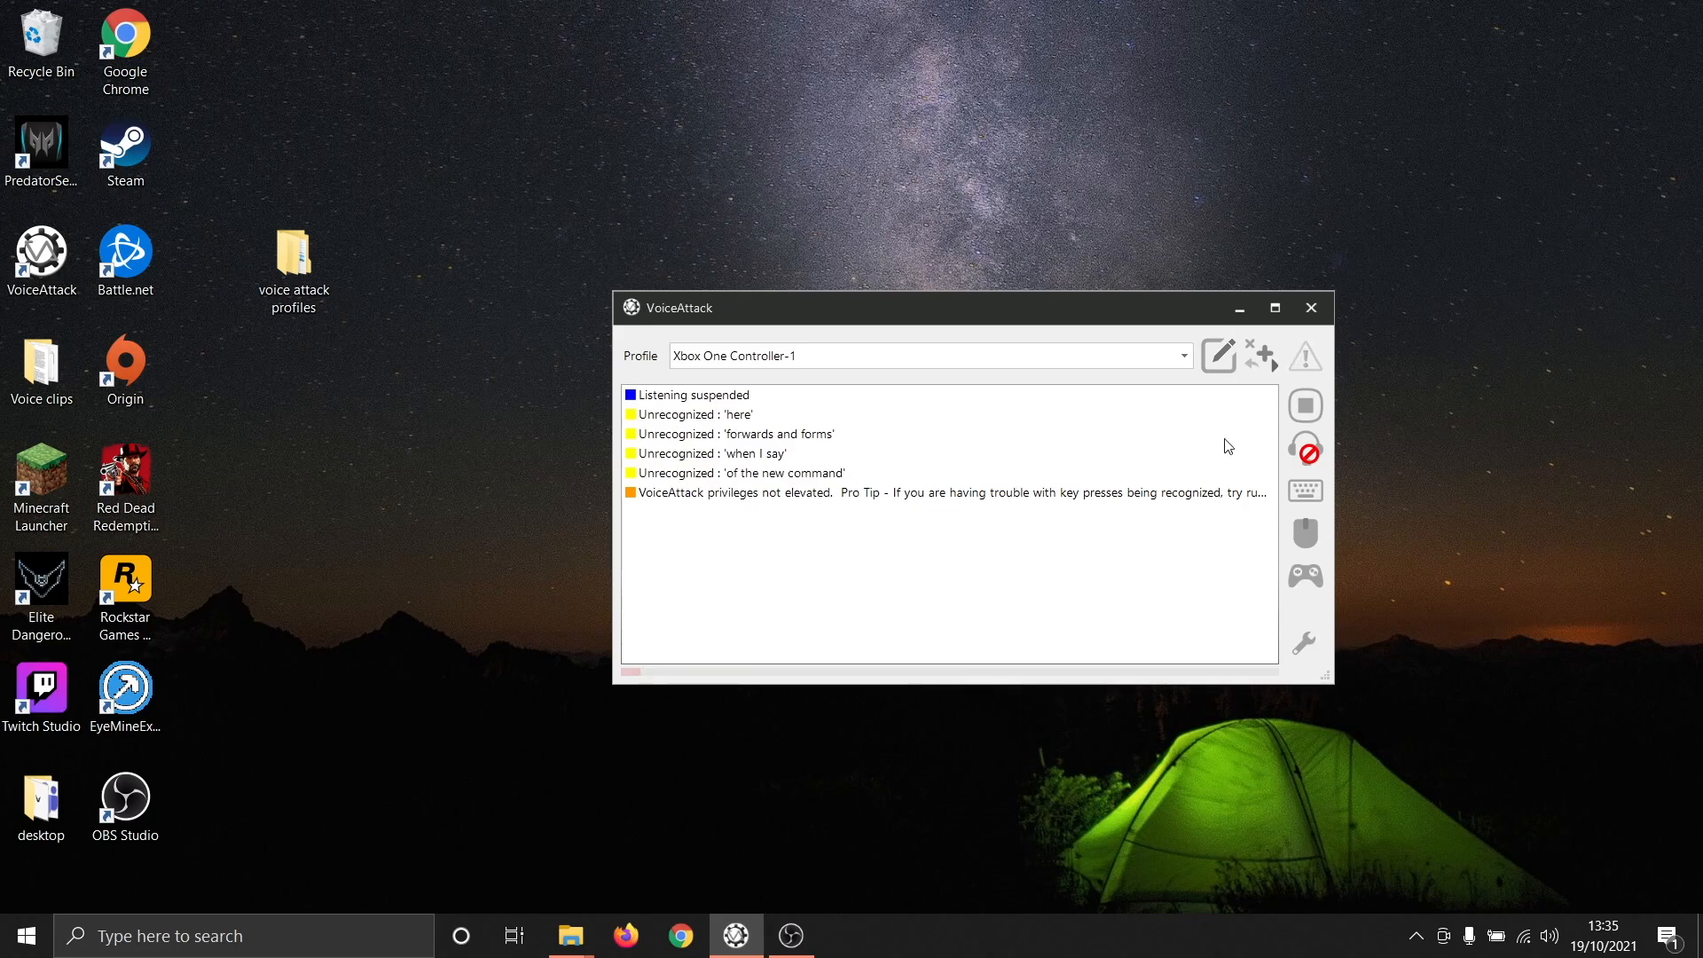
click(1256, 357)
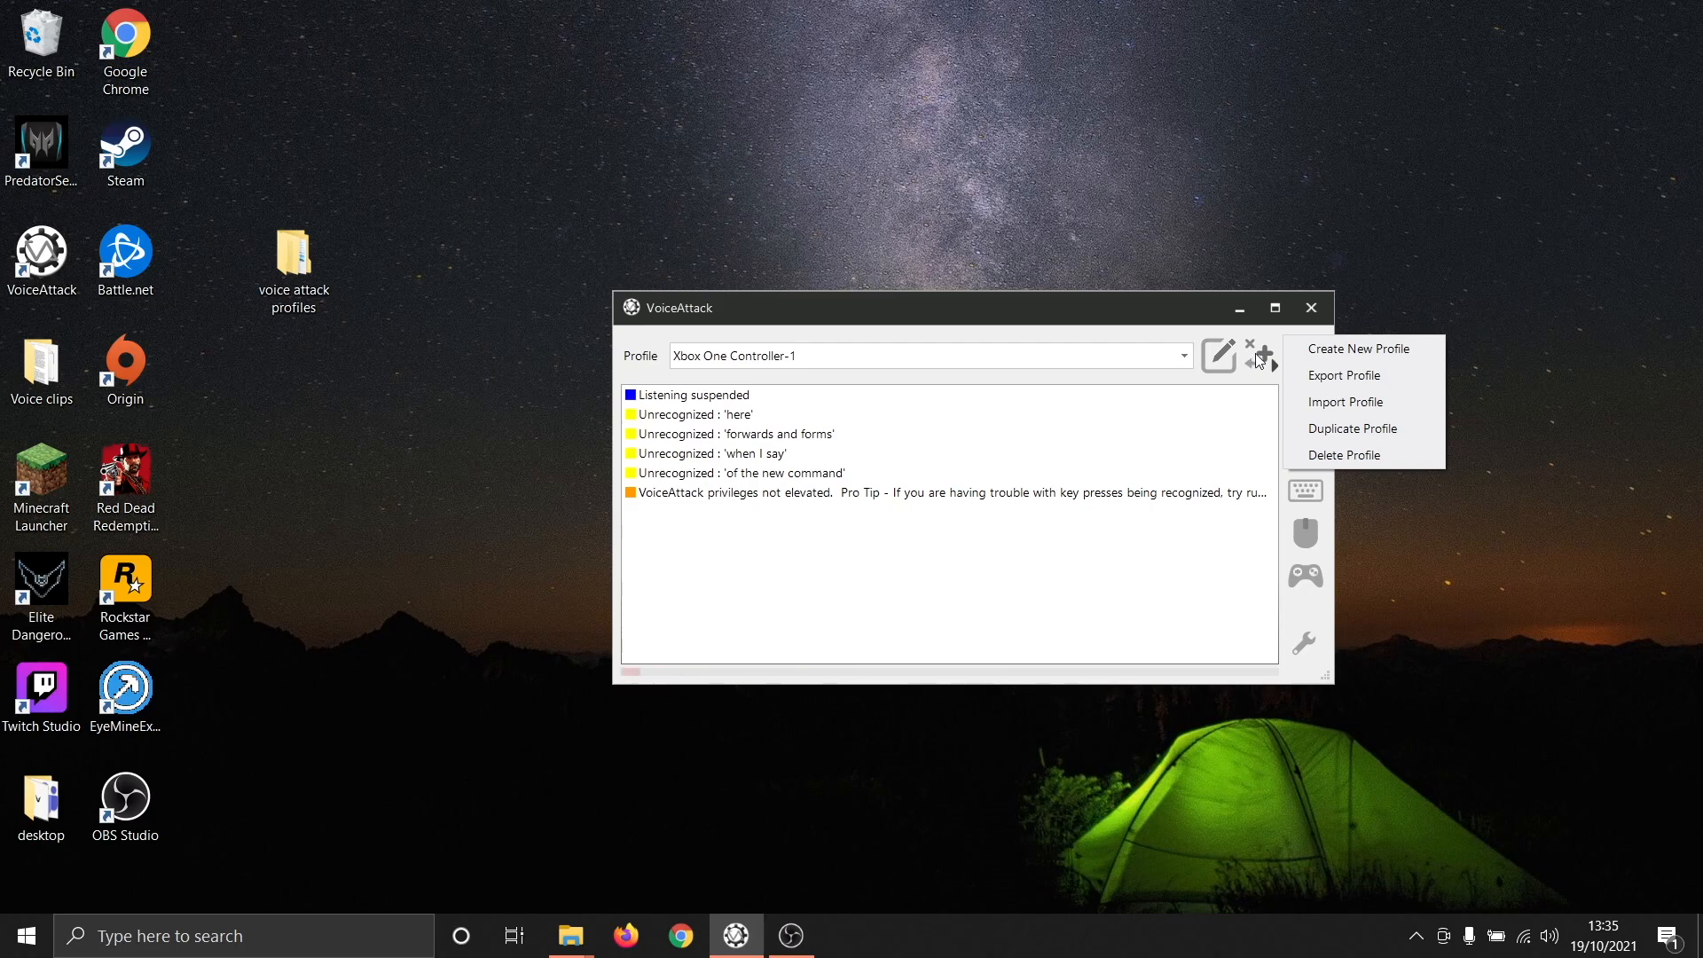
click(1378, 352)
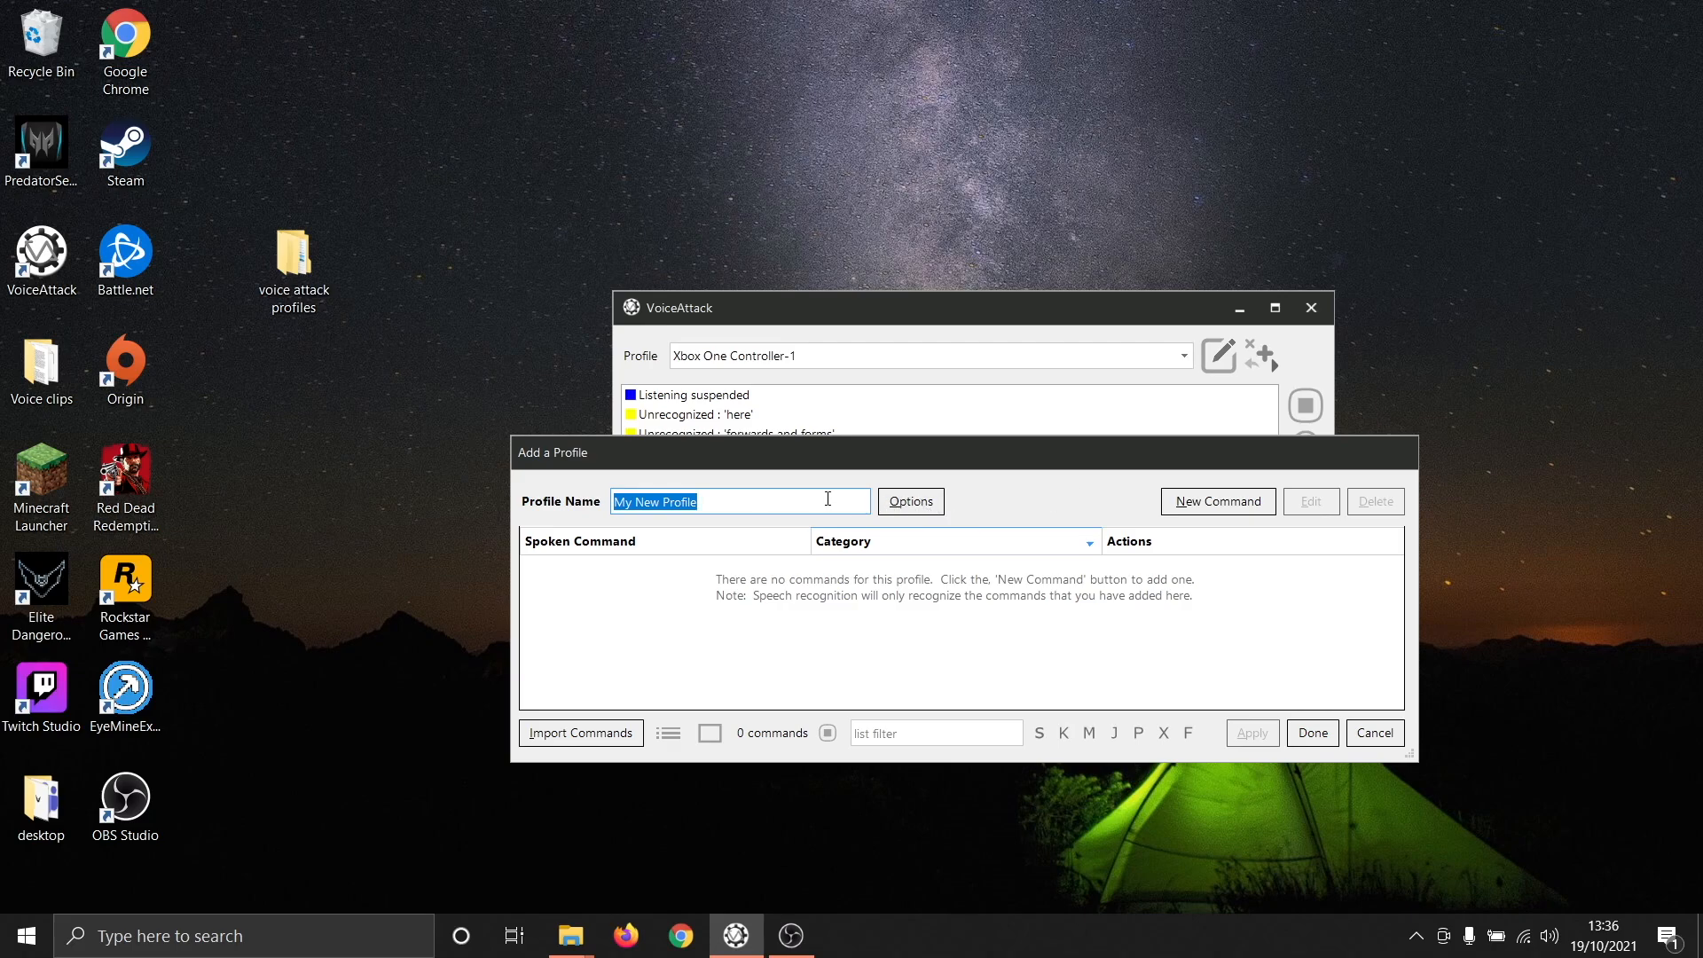
text(Test Profile)
click(1314, 733)
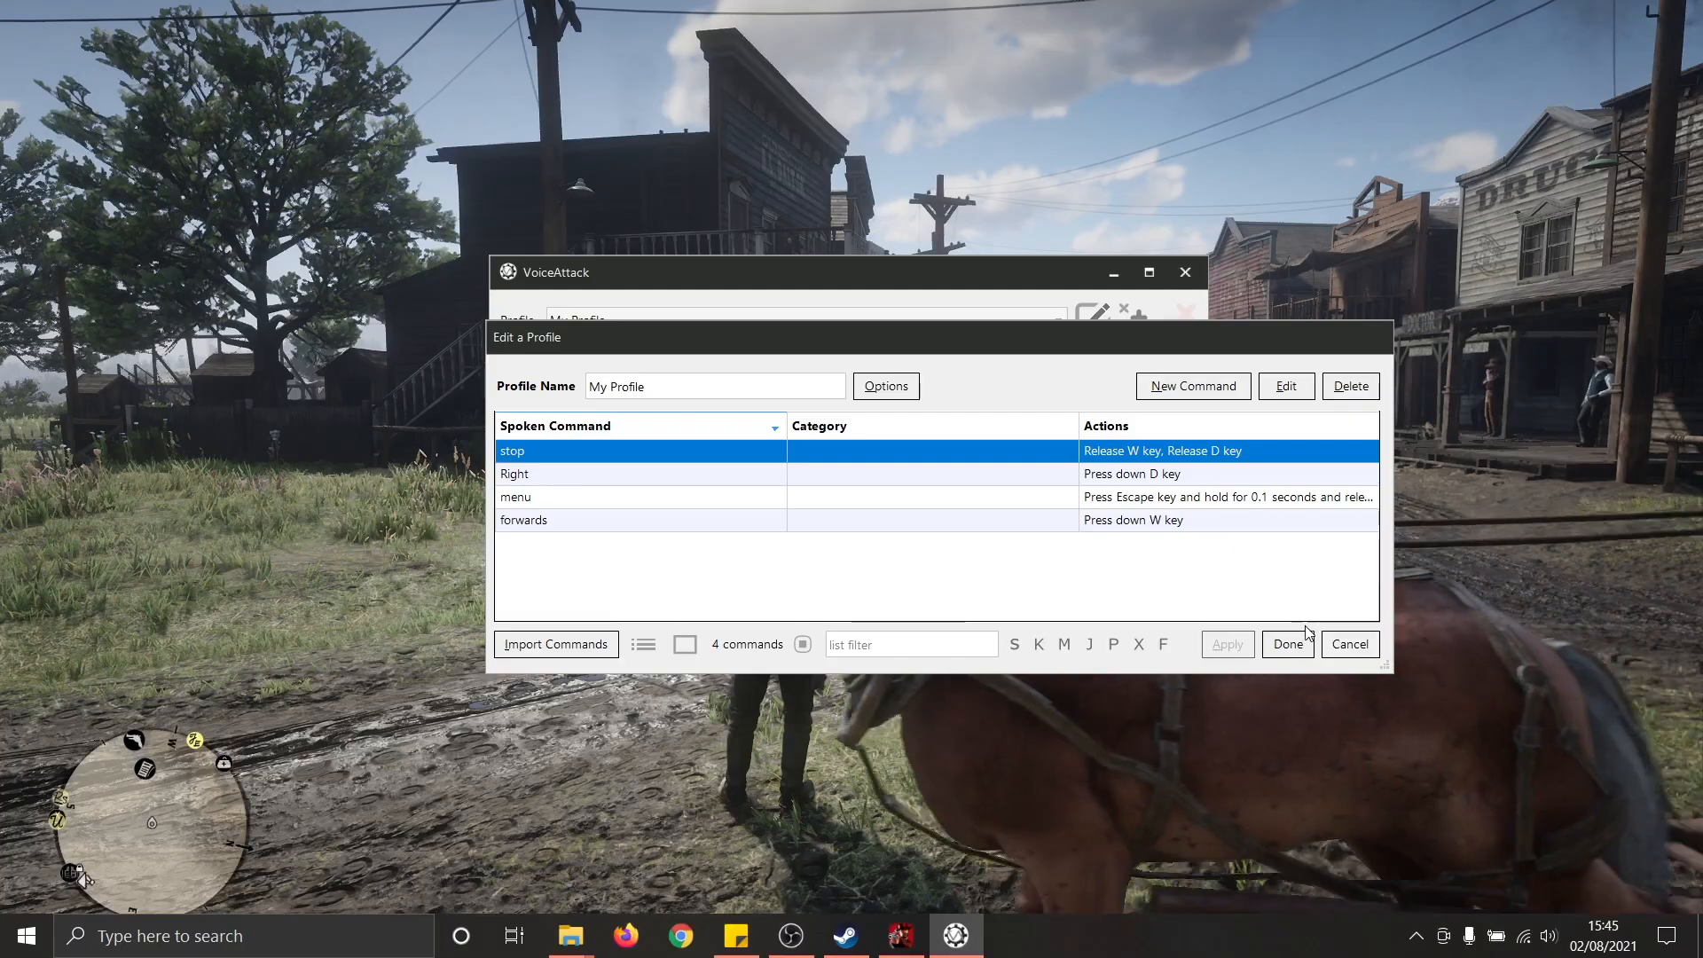
- Finish editing My Profile, resume voice listening and return to the game to move the character right
click(1285, 643)
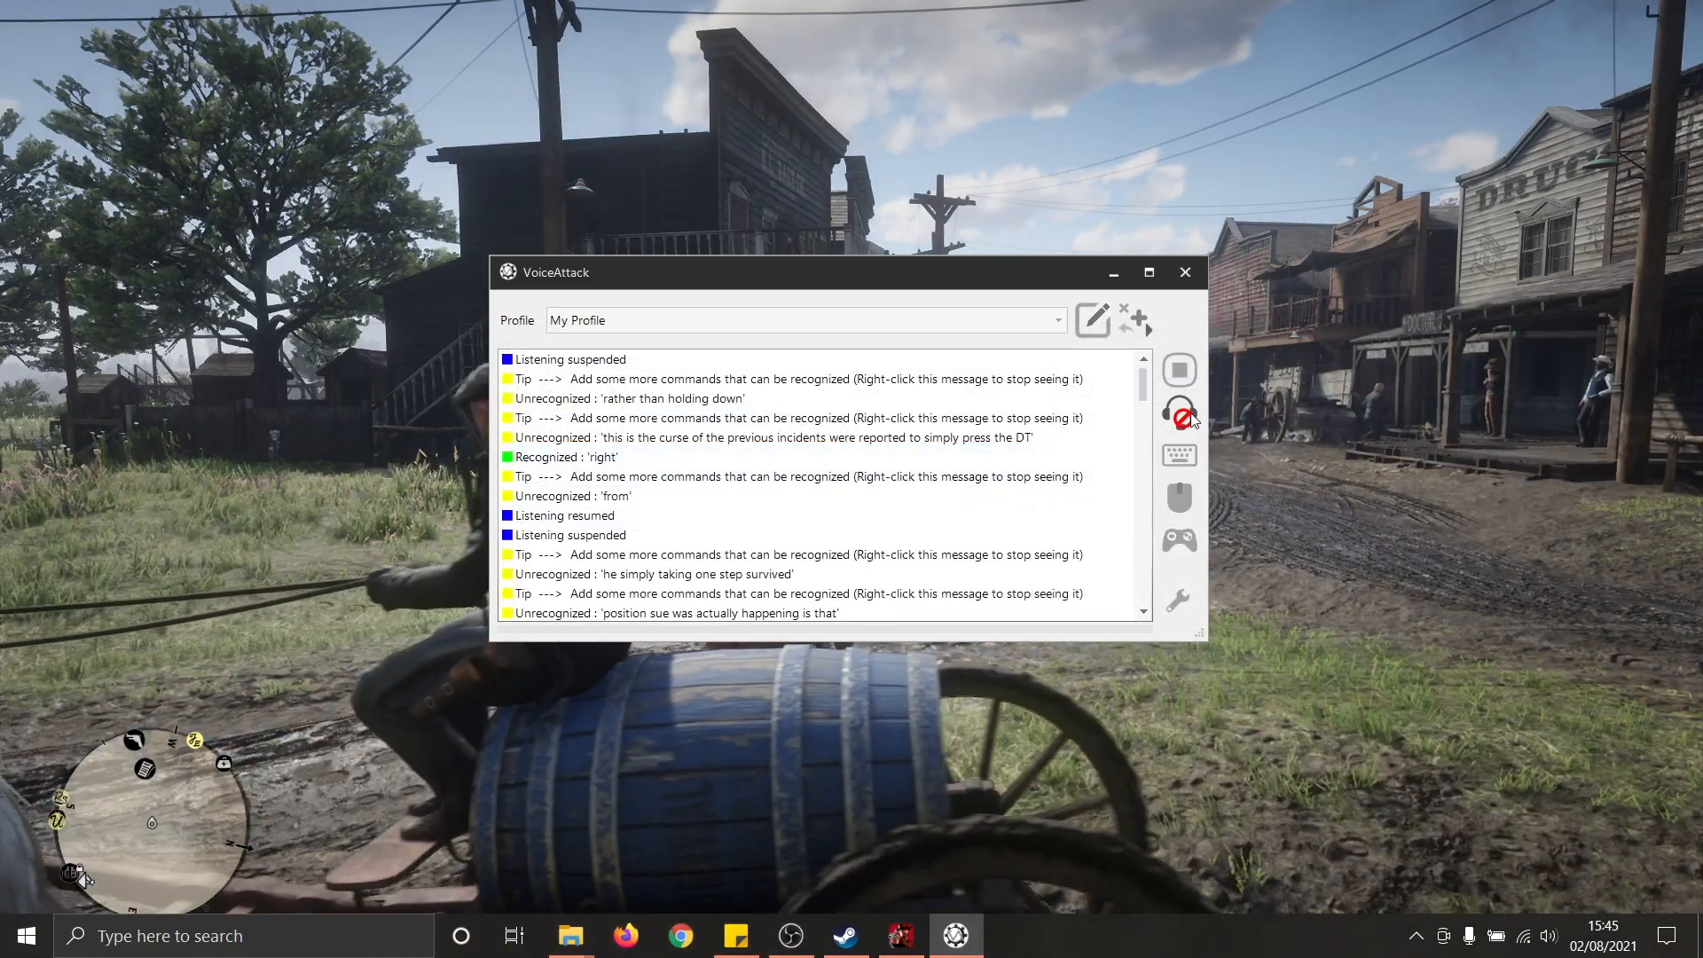
click(1191, 418)
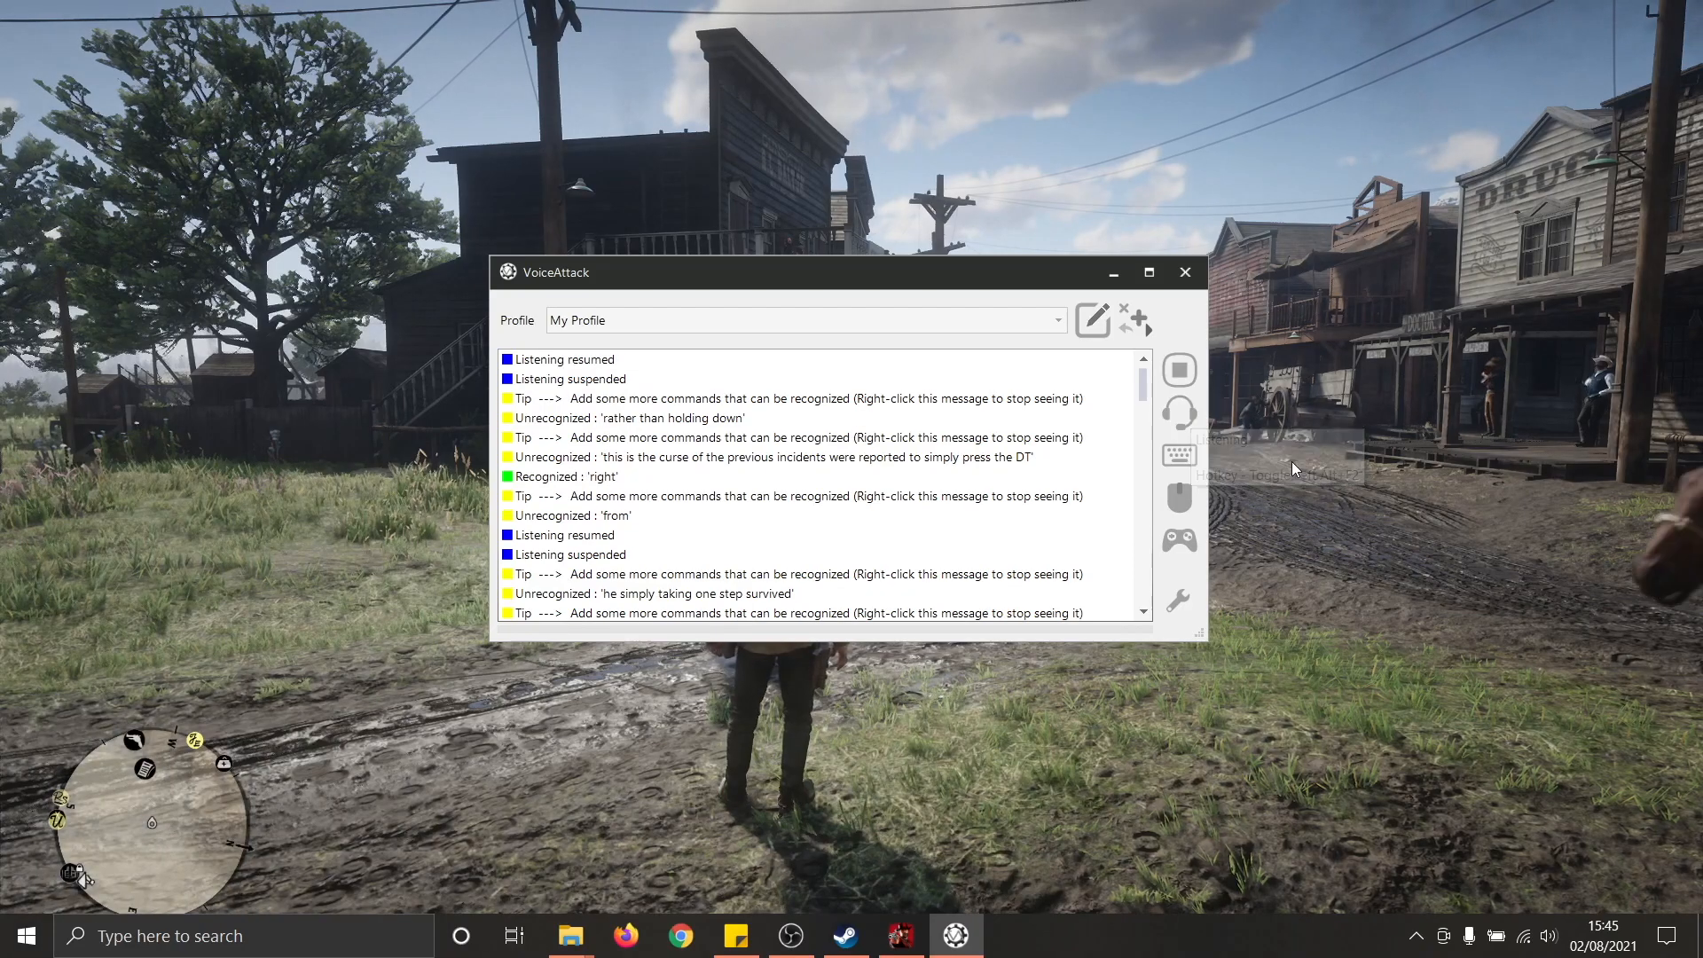
click(1293, 473)
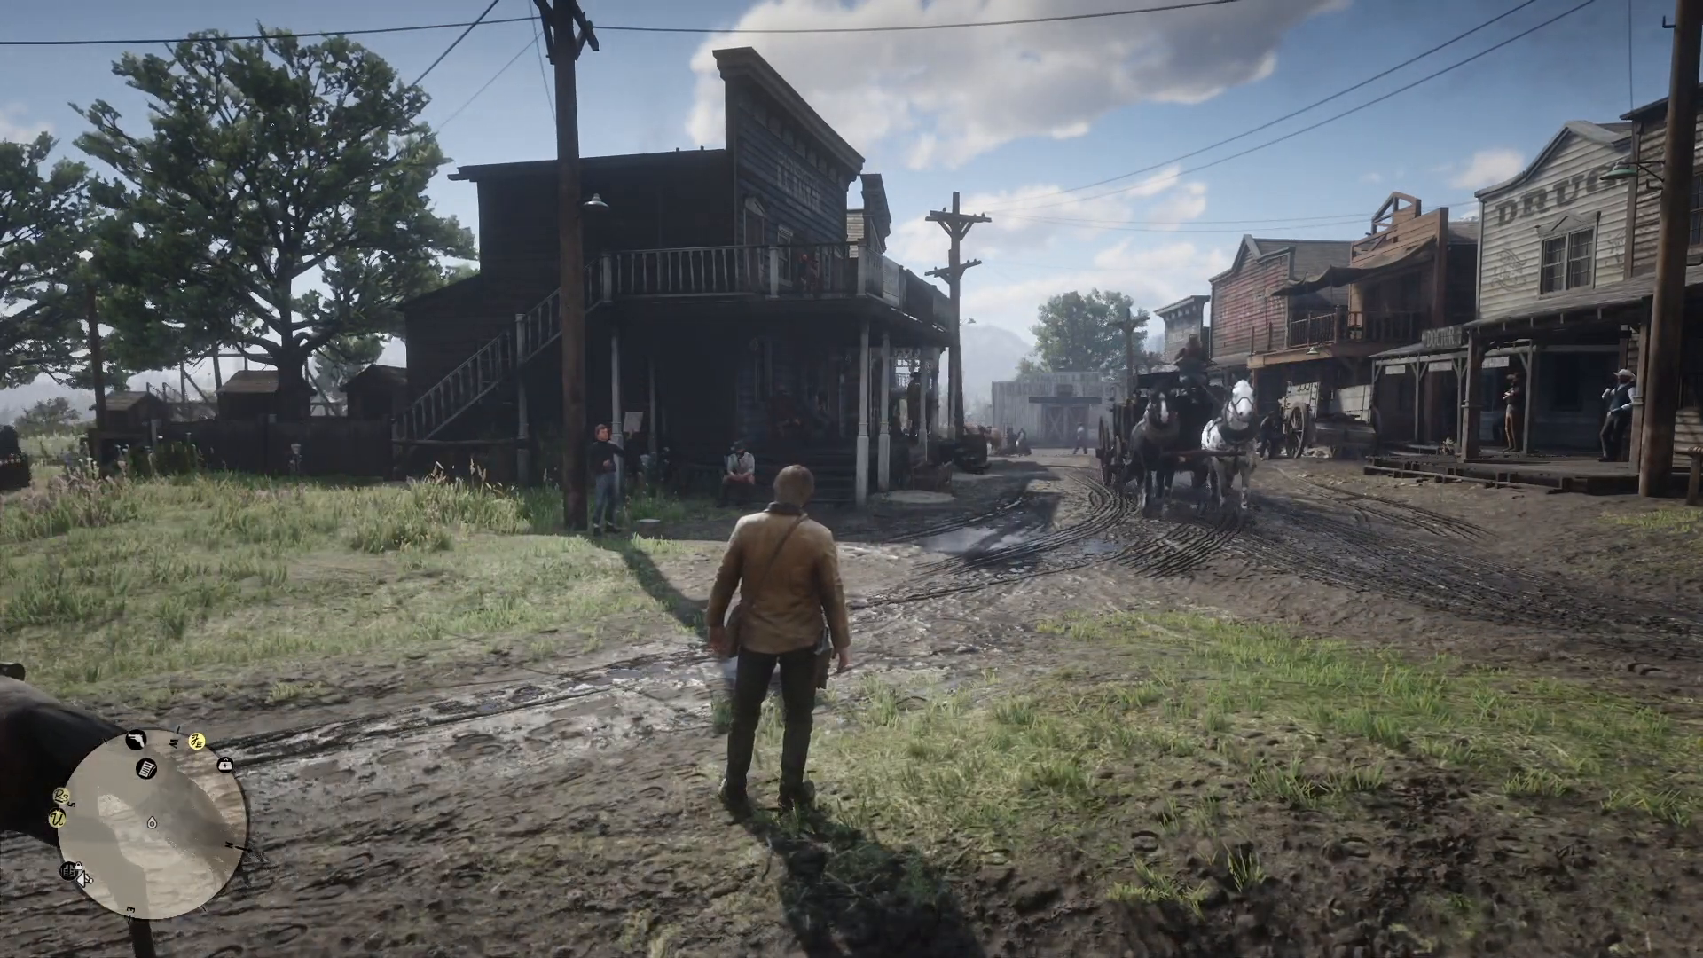
key(d)
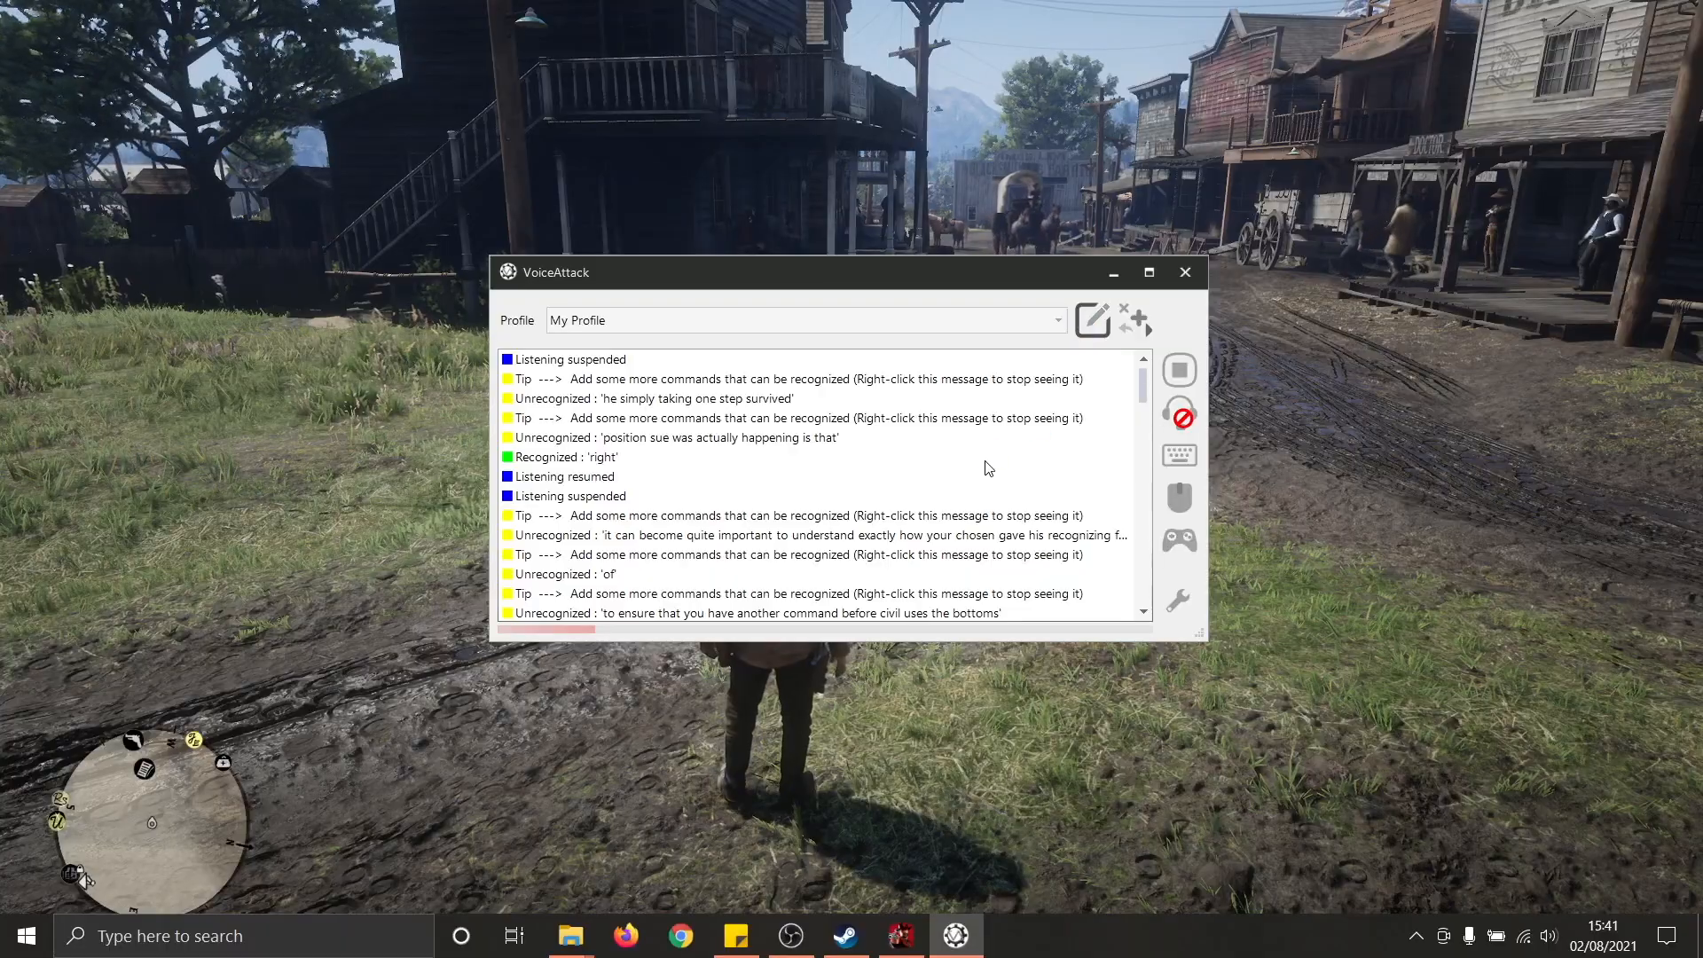
- Open My Profile for editing
click(1093, 312)
click(966, 473)
click(625, 504)
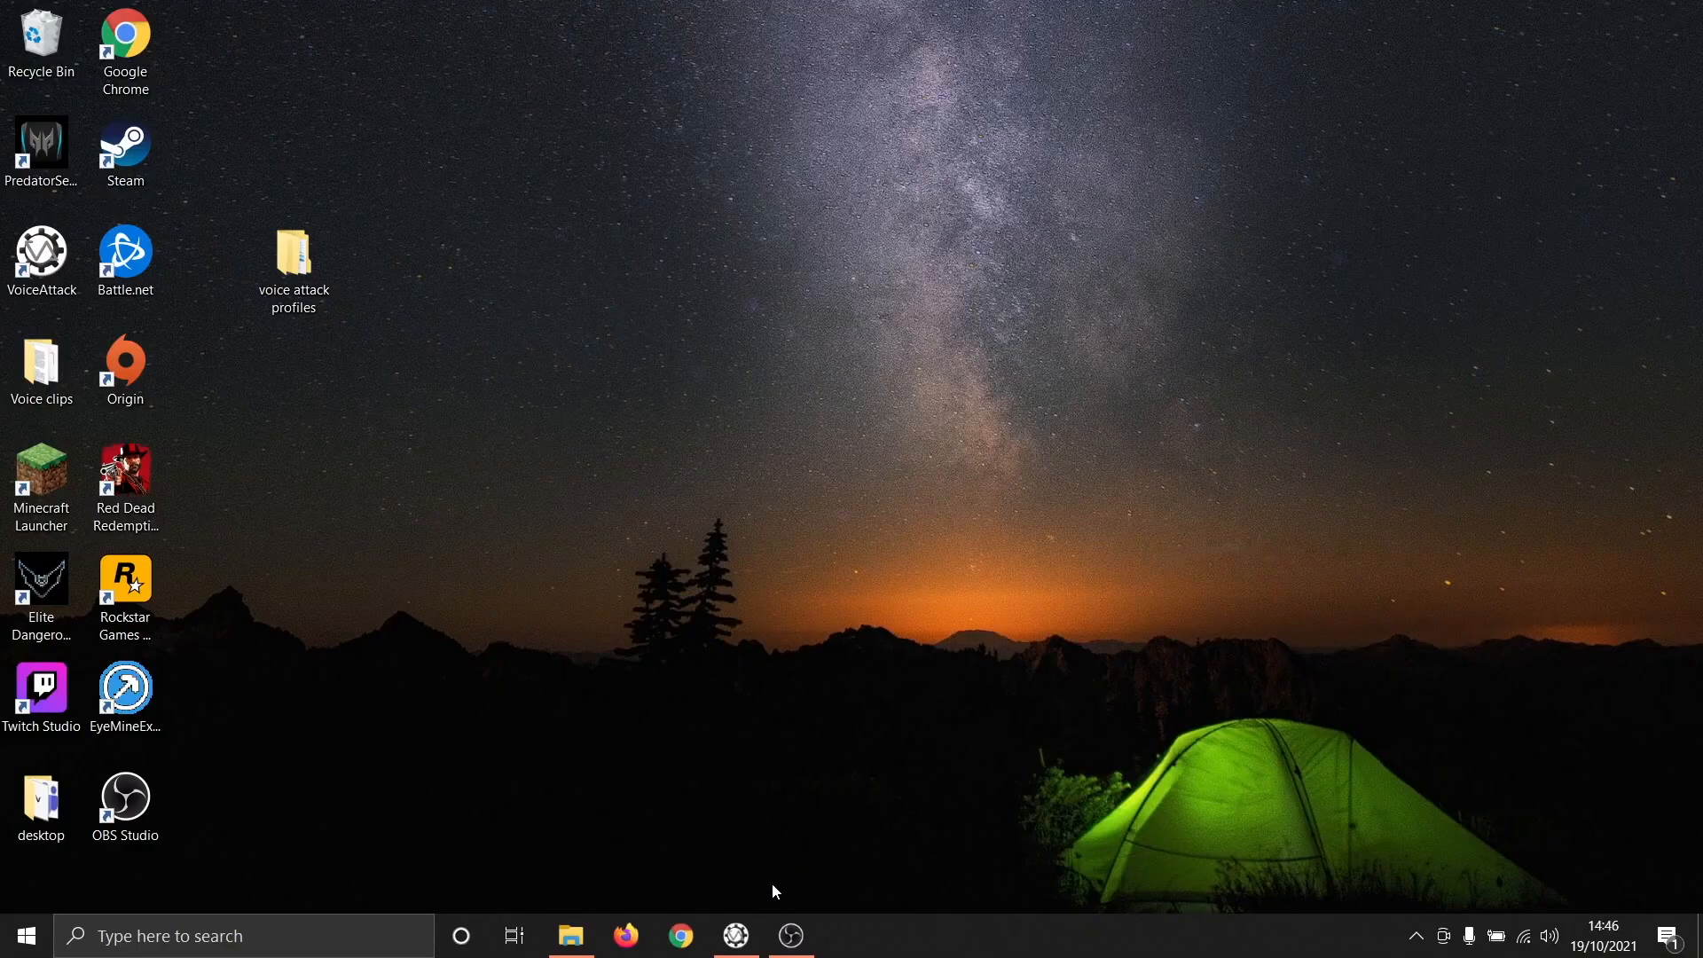
- Start a new command in Test Profile, keeping its repetition at Execute only once
click(737, 936)
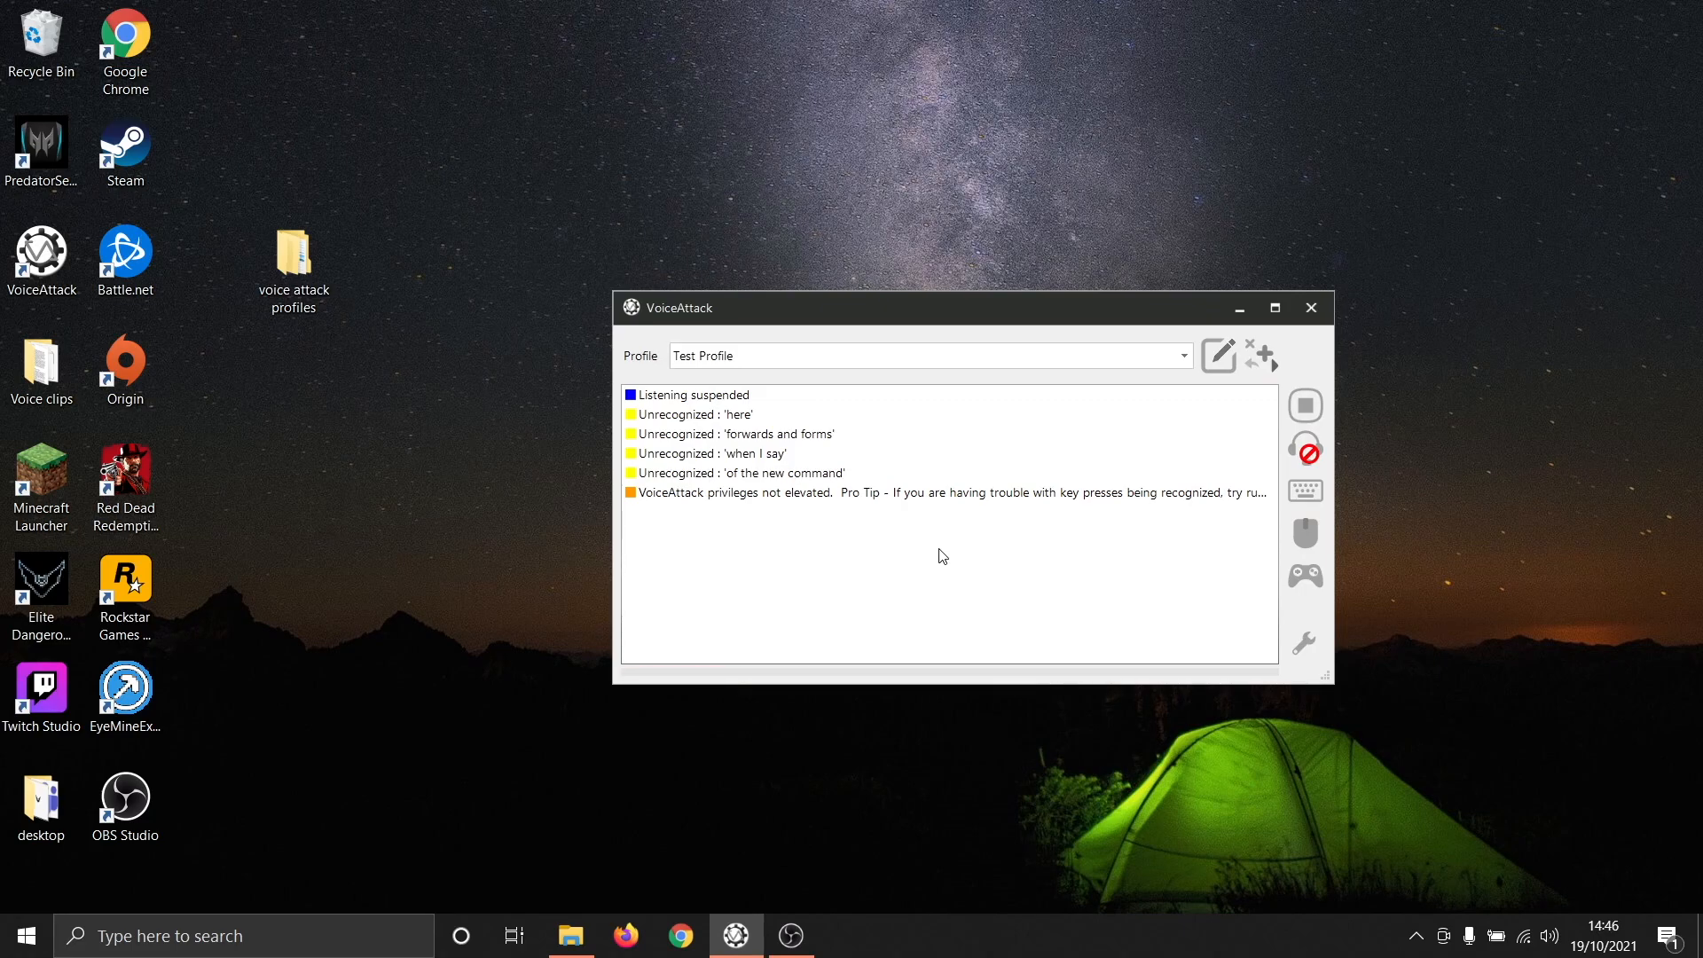
click(1217, 363)
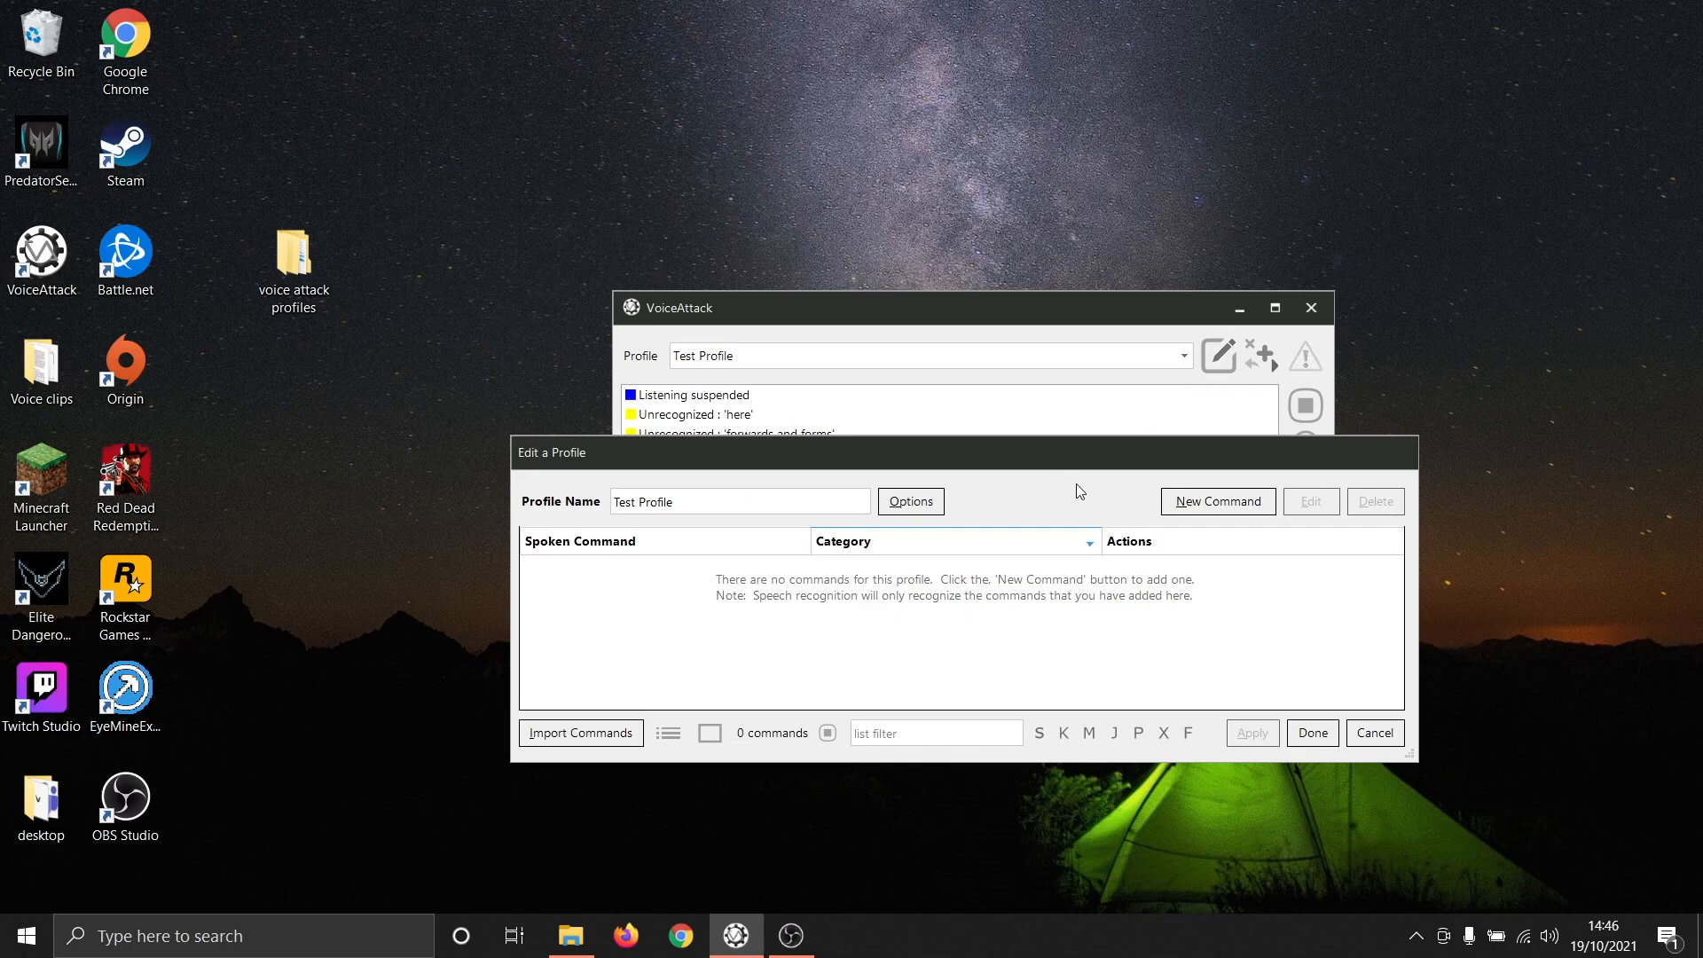
click(1234, 502)
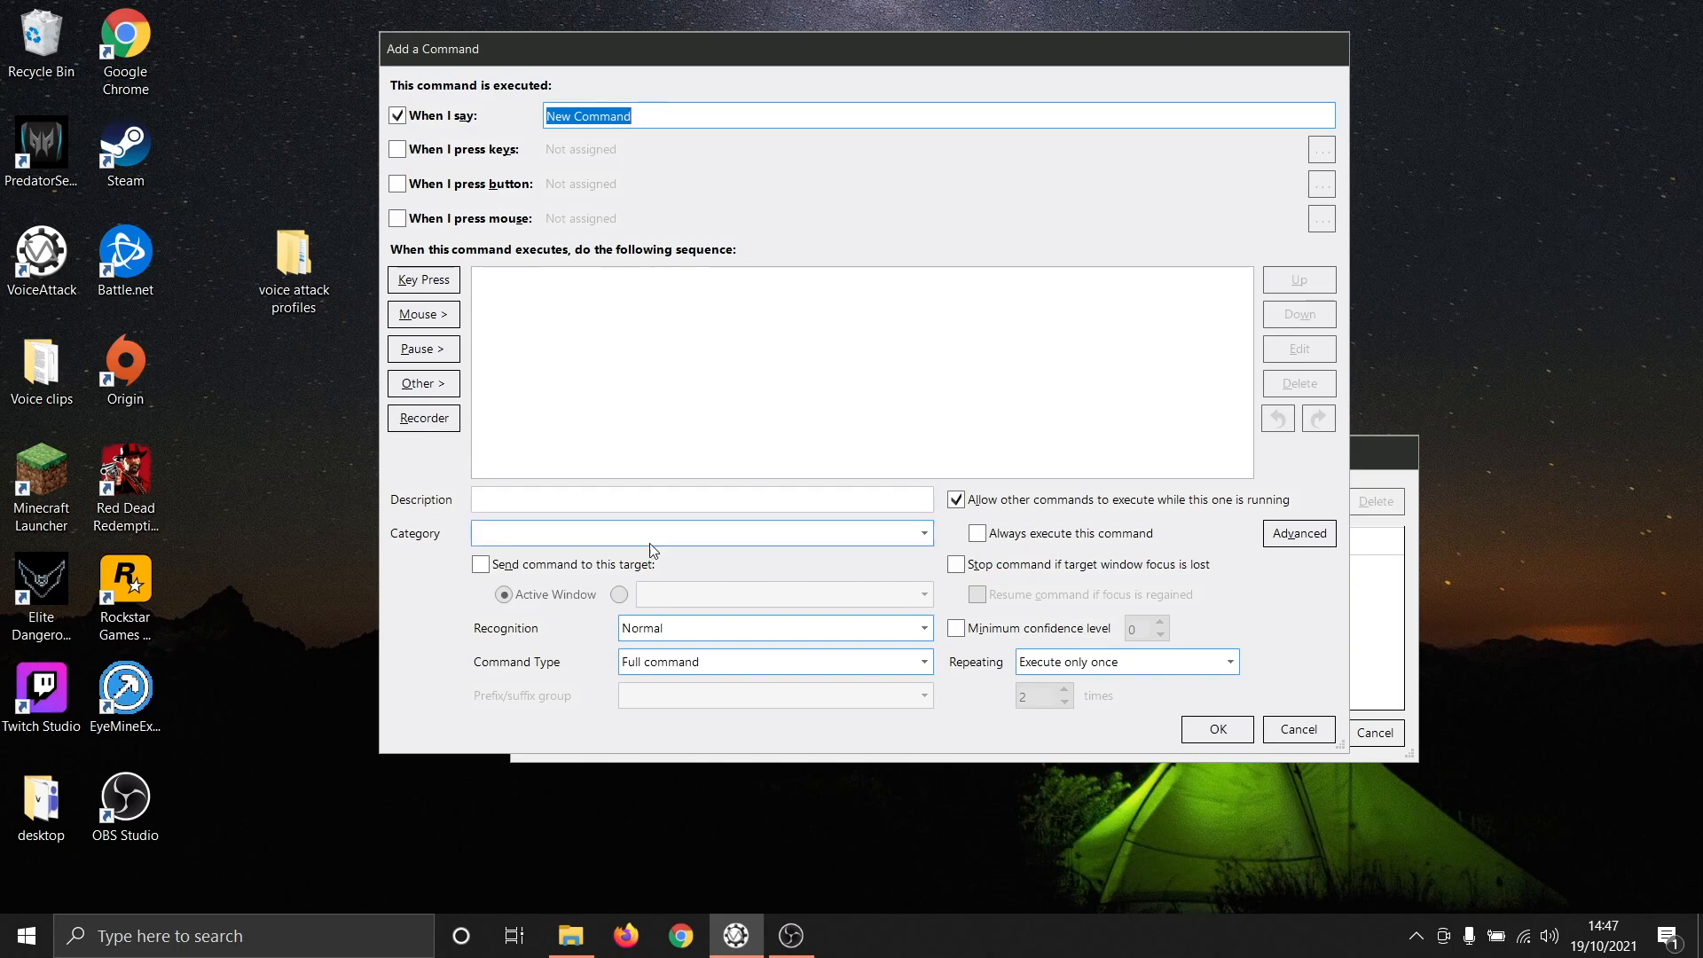
click(1230, 663)
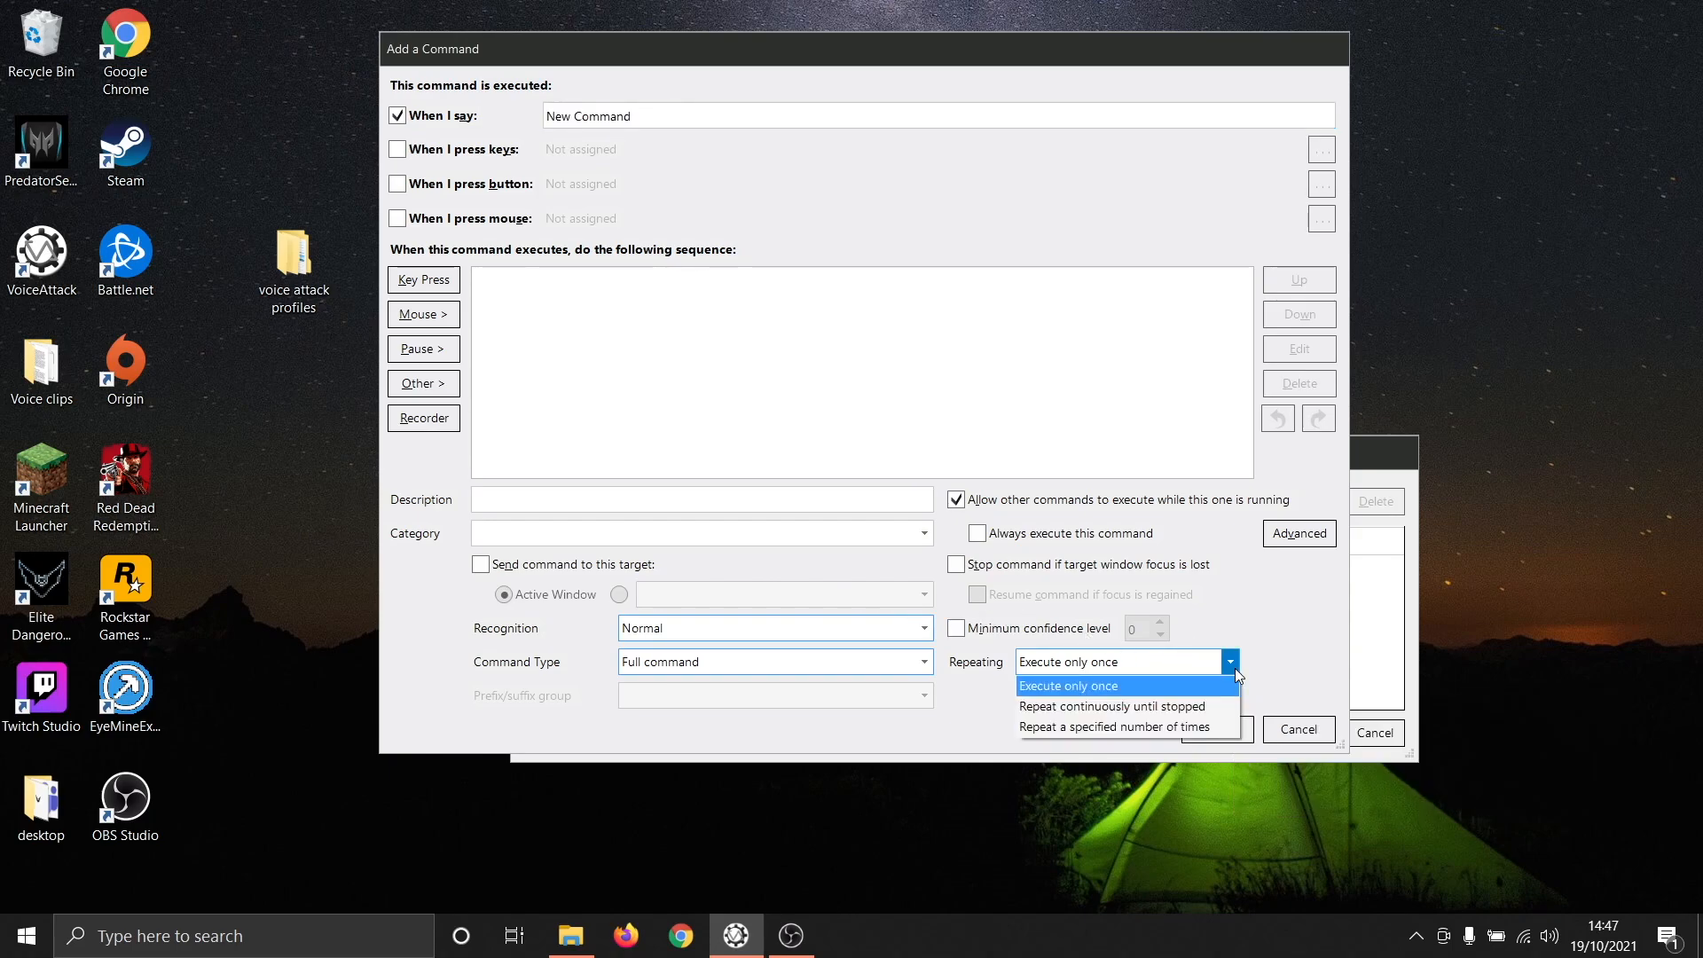
click(1235, 671)
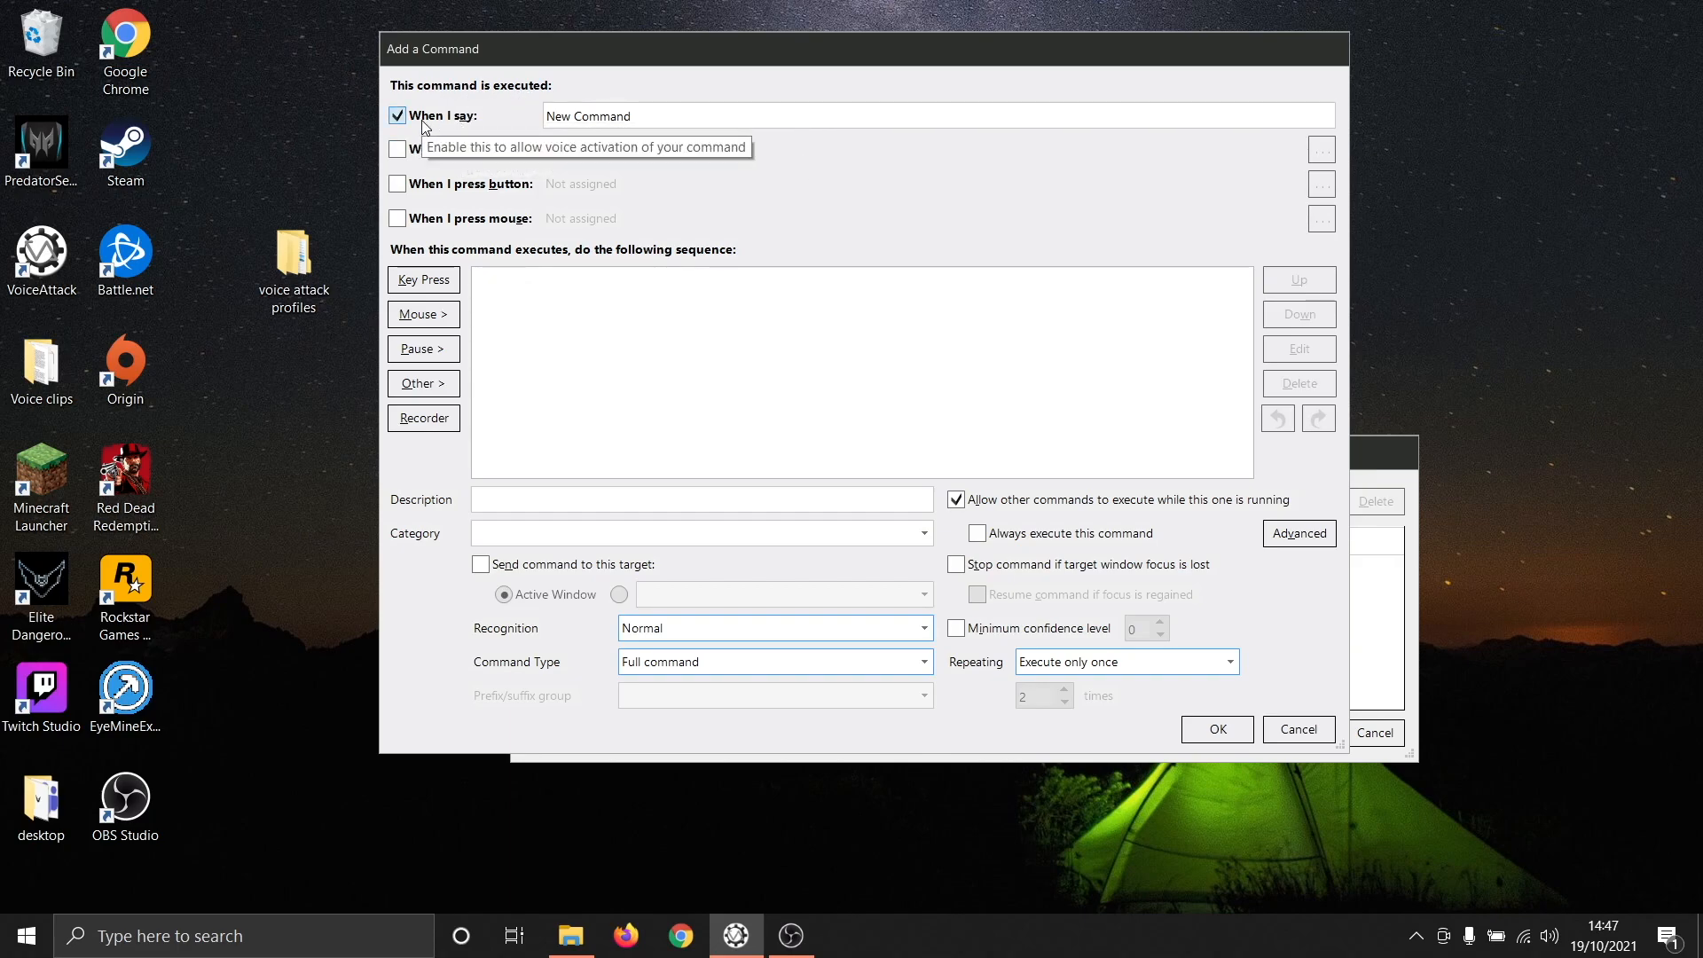
- Set the new command's spoken phrase to Jump
click(706, 122)
key(BackSpace)
key(BackSpace)
key(BackSpace)
key(BackSpace)
key(BackSpace)
key(BackSpace)
key(BackSpace)
key(BackSpace)
key(BackSpace)
key(BackSpace)
key(BackSpace)
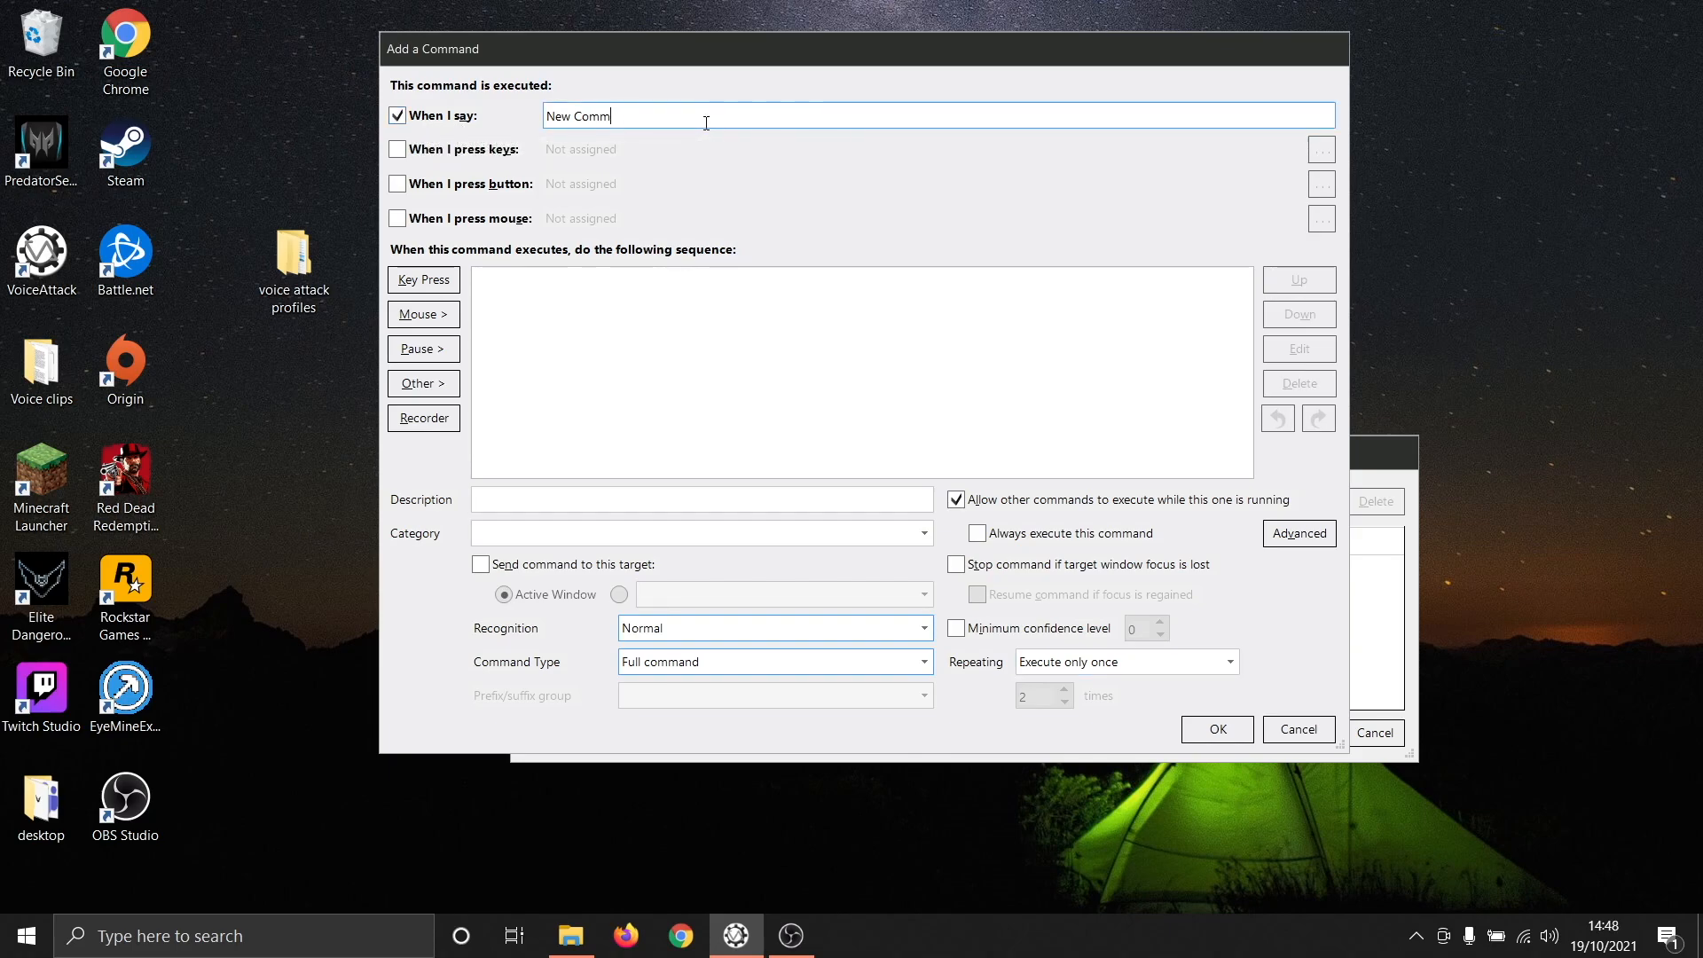
text(Jump)
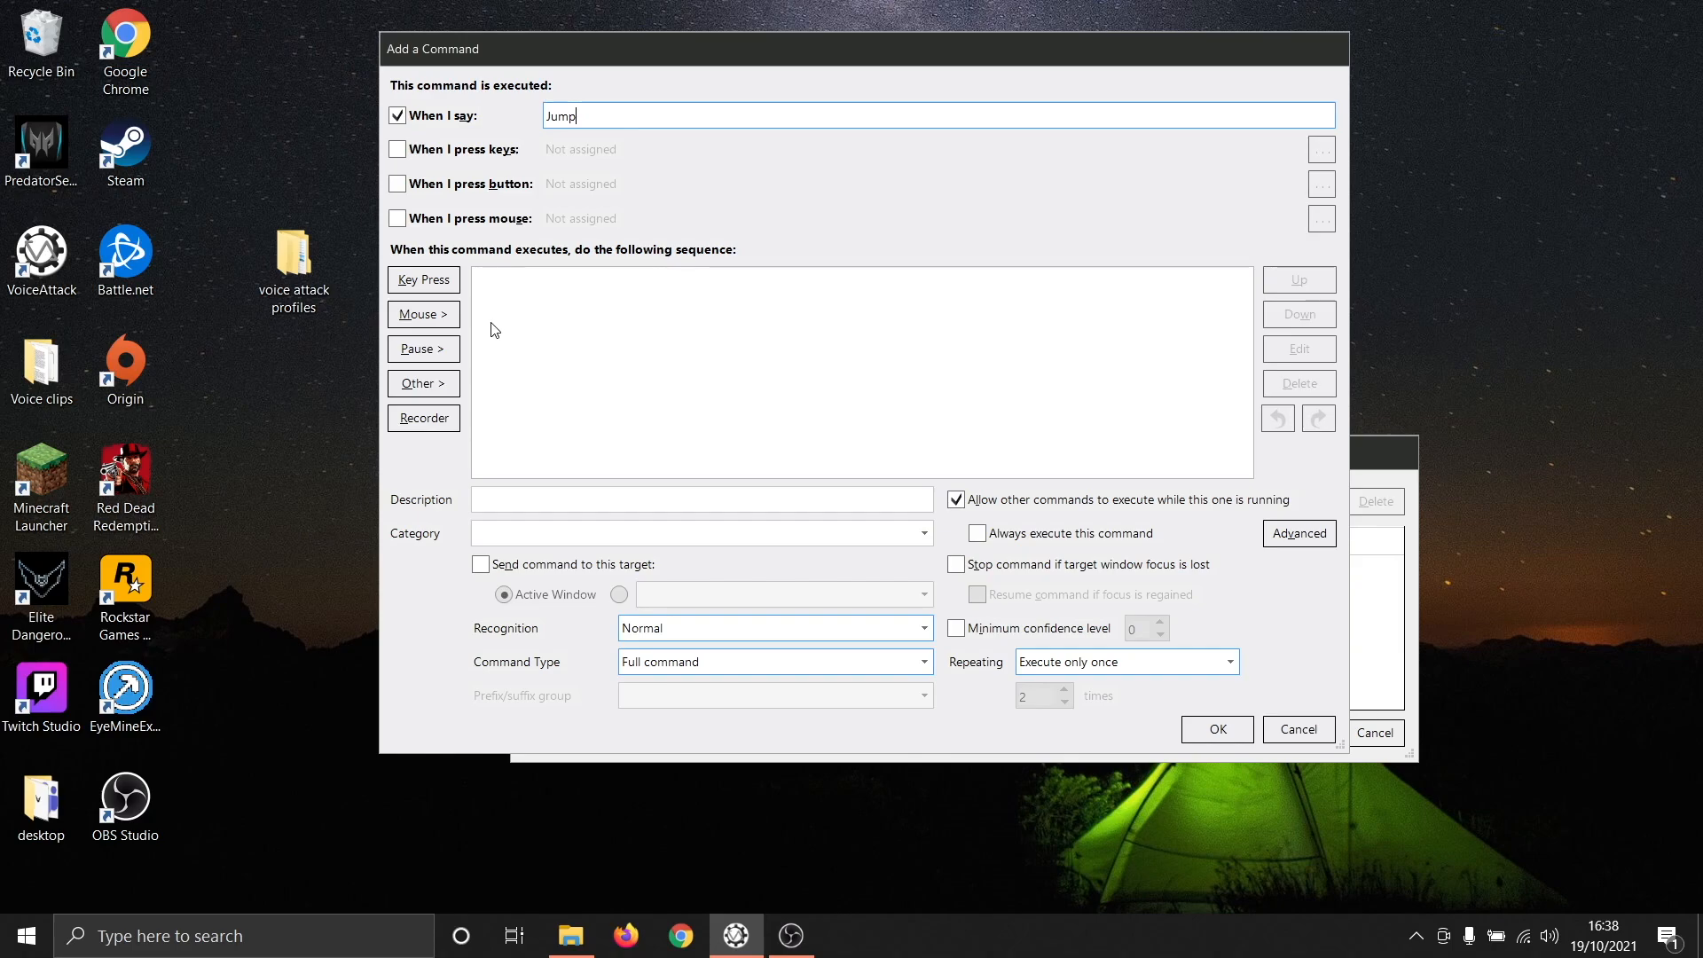
- Add a press-and-release Space keypress held for 0.5 seconds to the Jump command's sequence
click(438, 289)
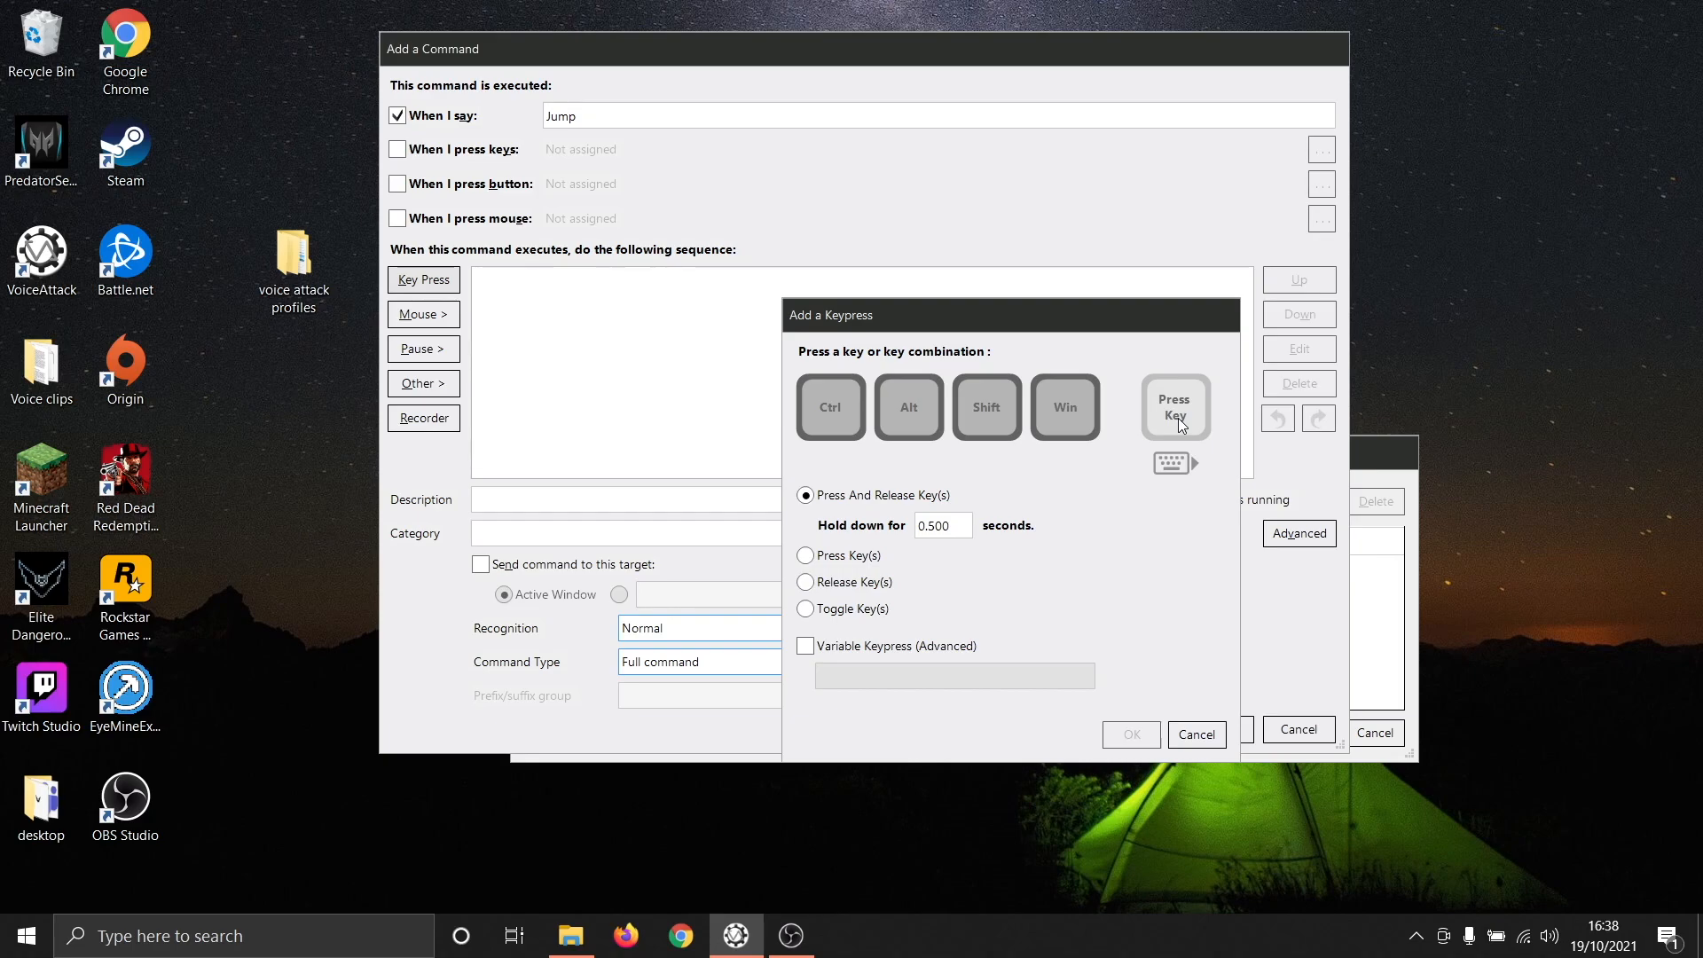
key(space)
click(1180, 470)
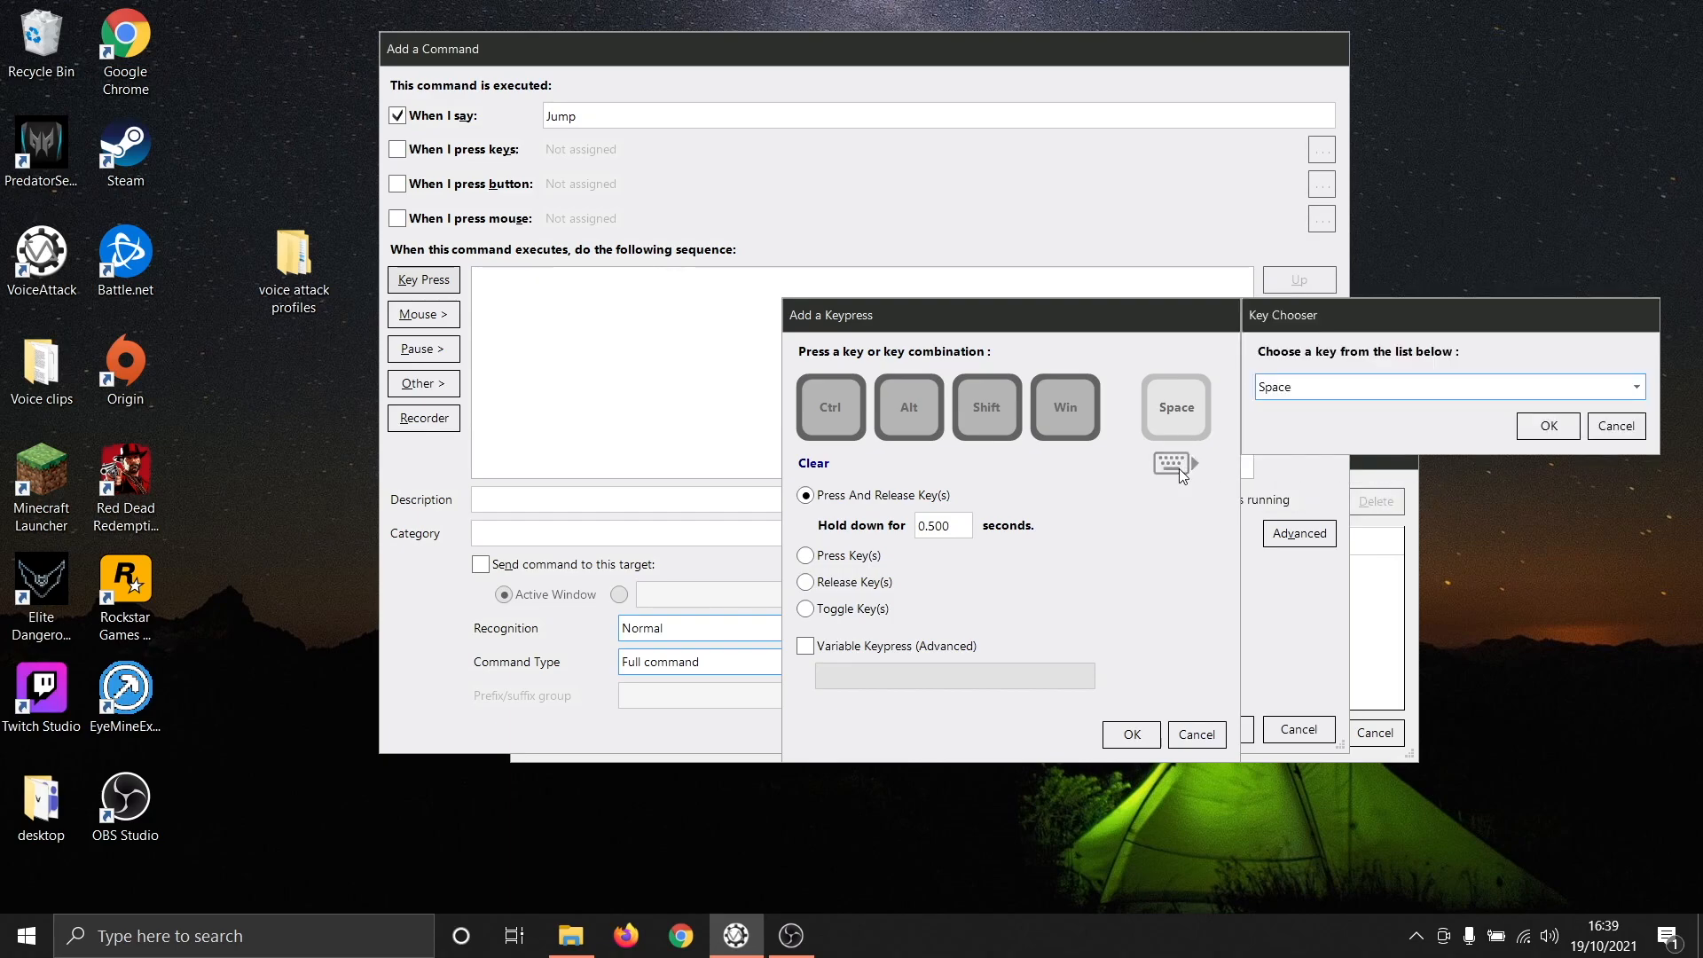
click(1444, 390)
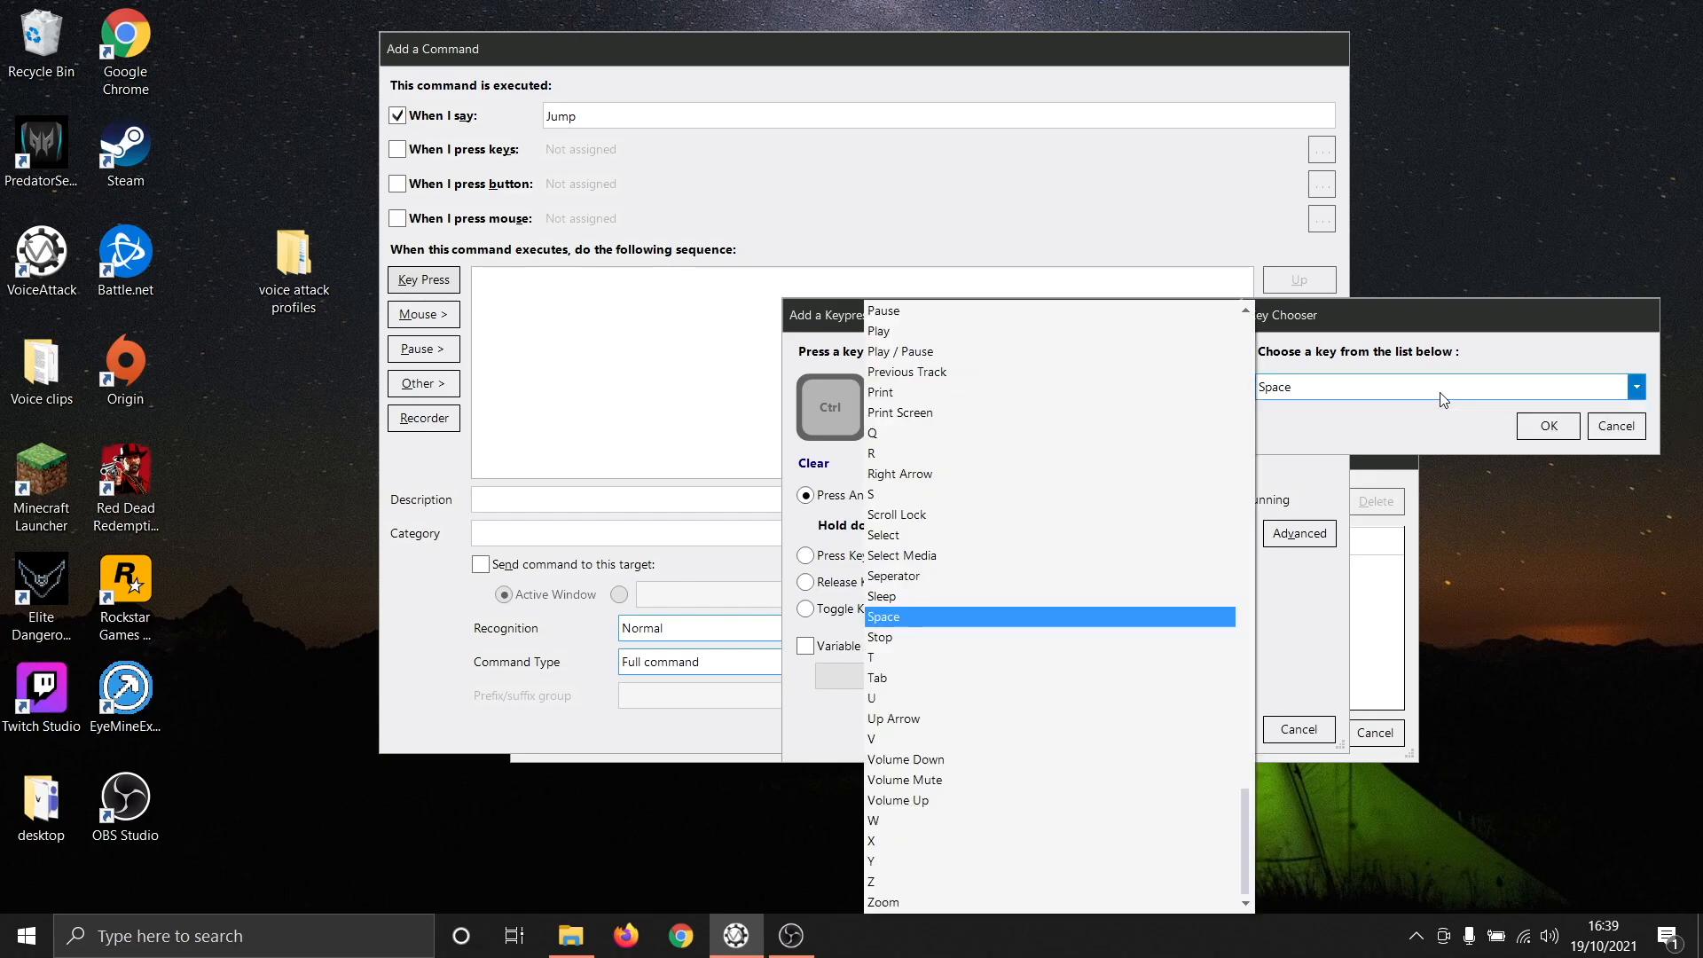
click(1610, 426)
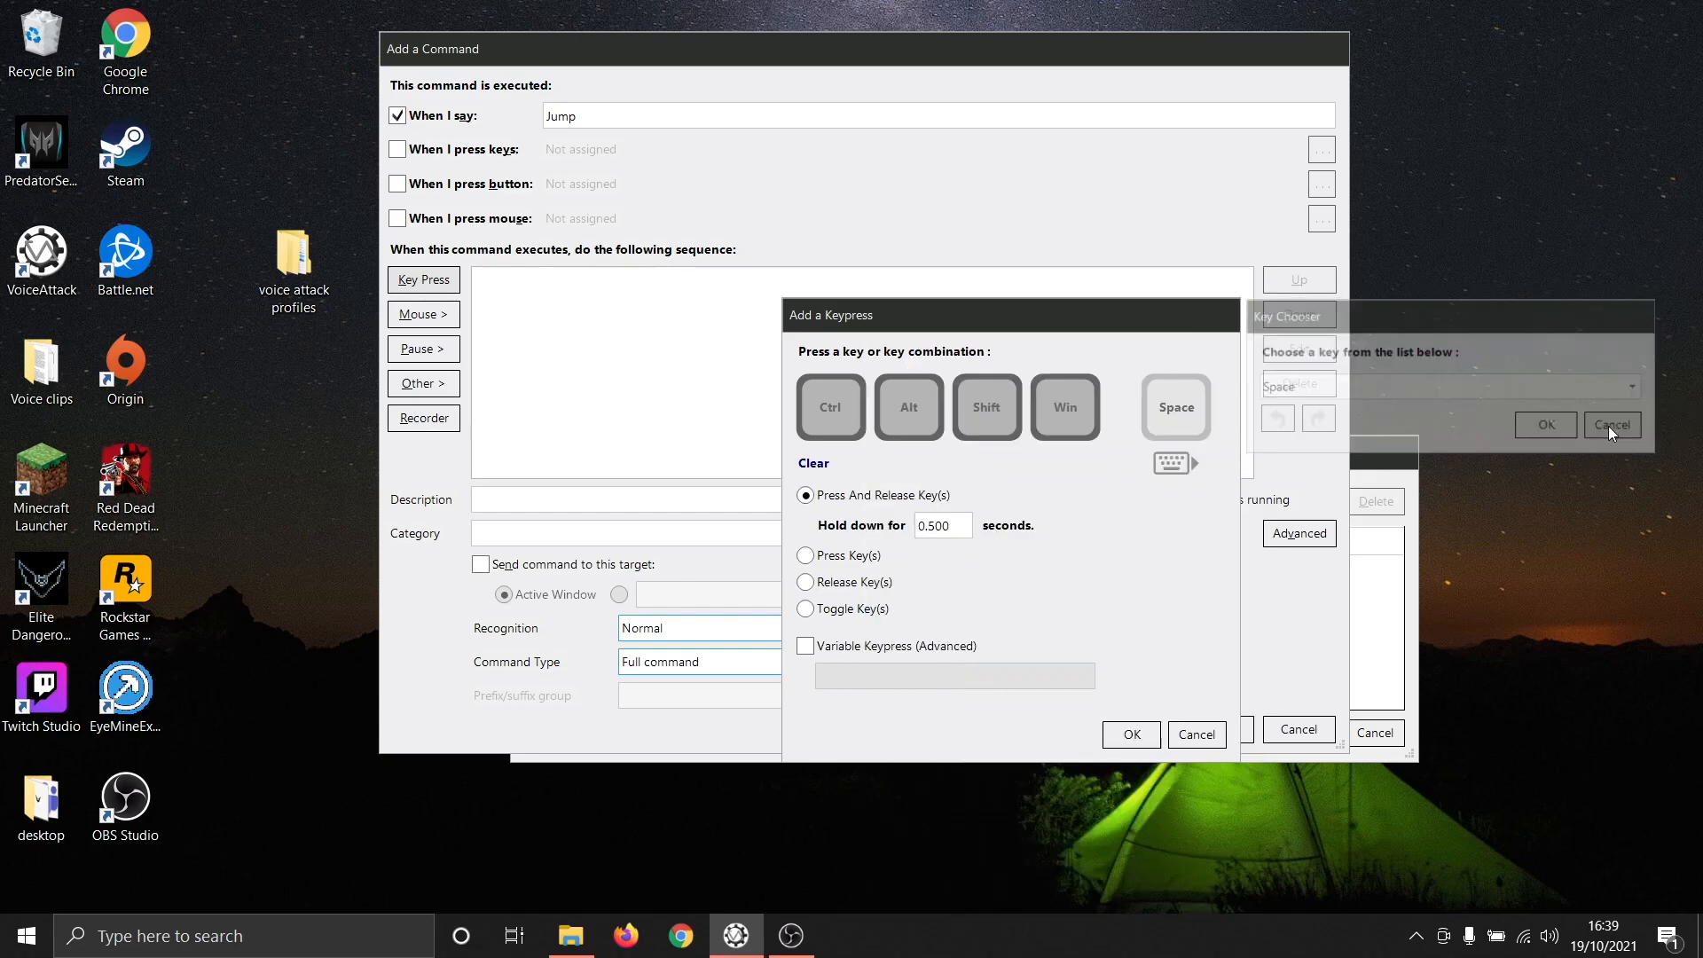
click(1132, 735)
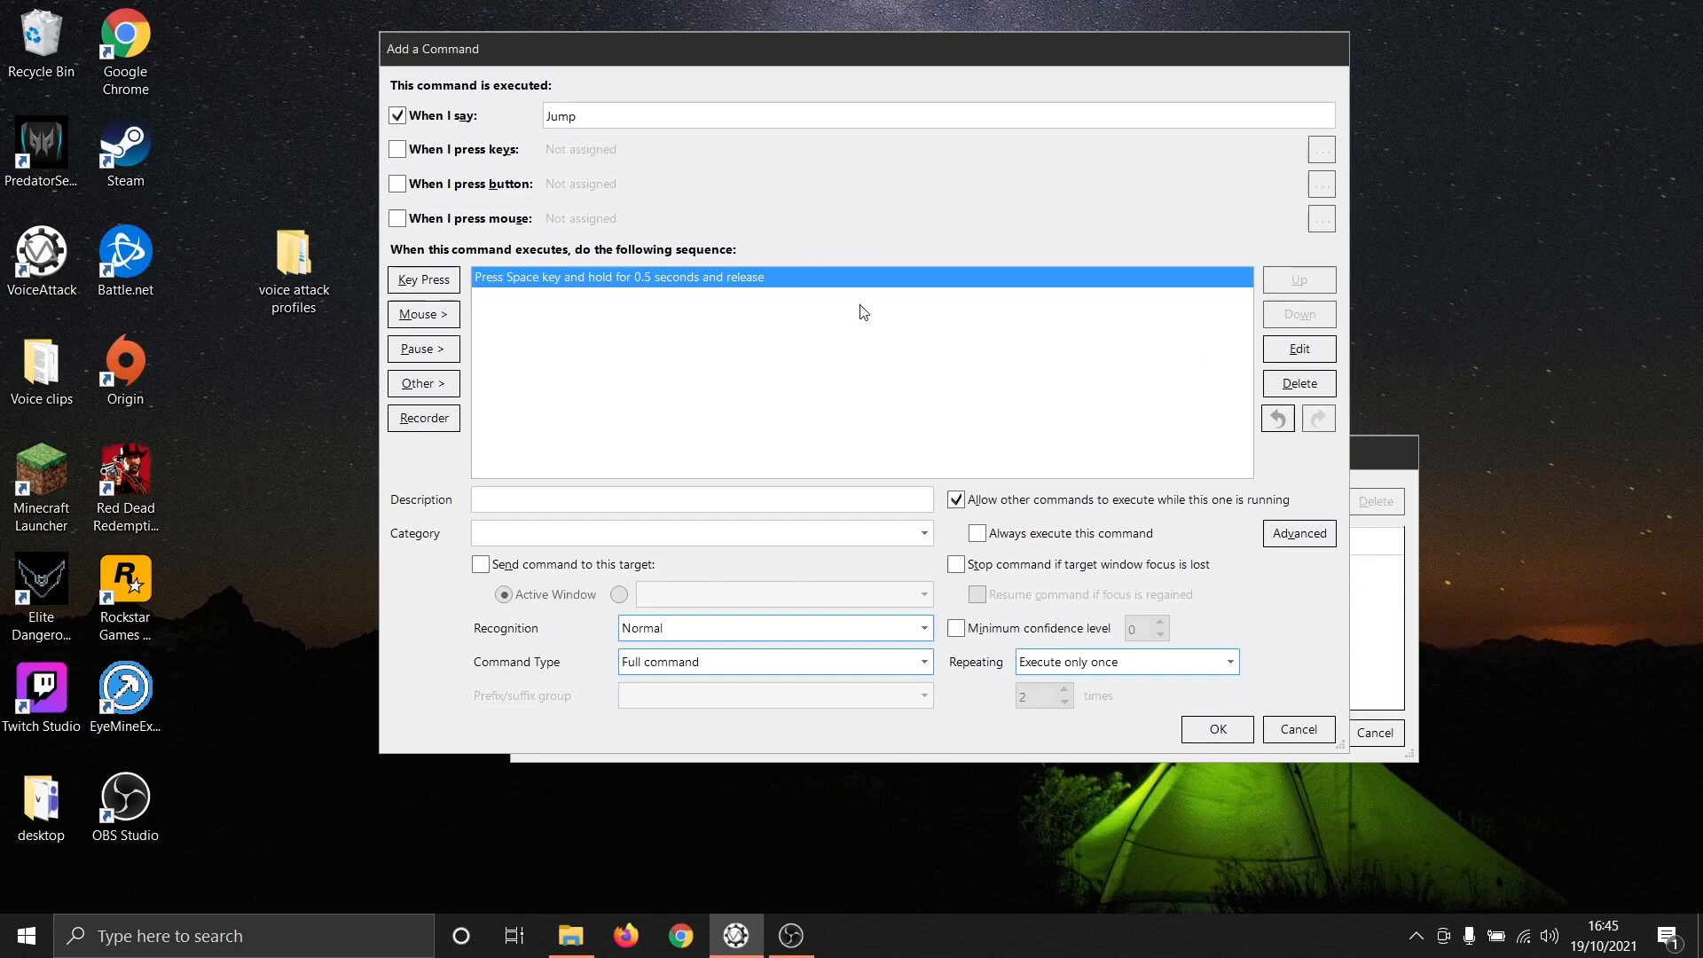
- Edit the Space keypress in the sequence so it is held down for 1 second
double_click(763, 279)
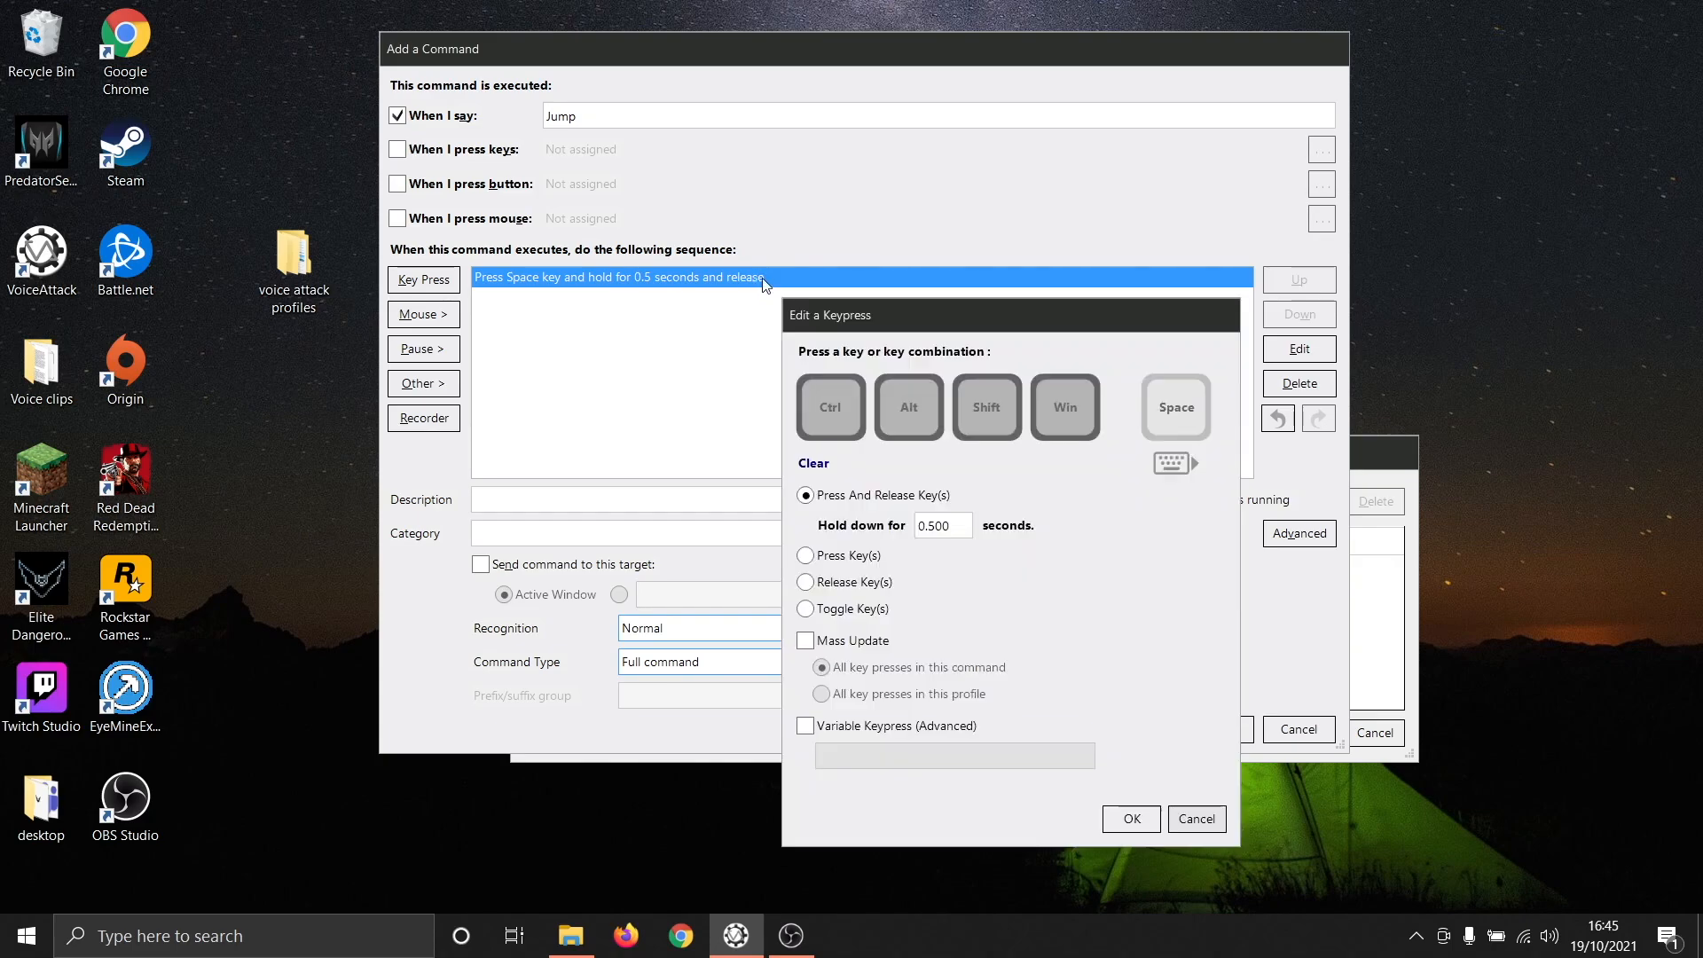
click(1183, 814)
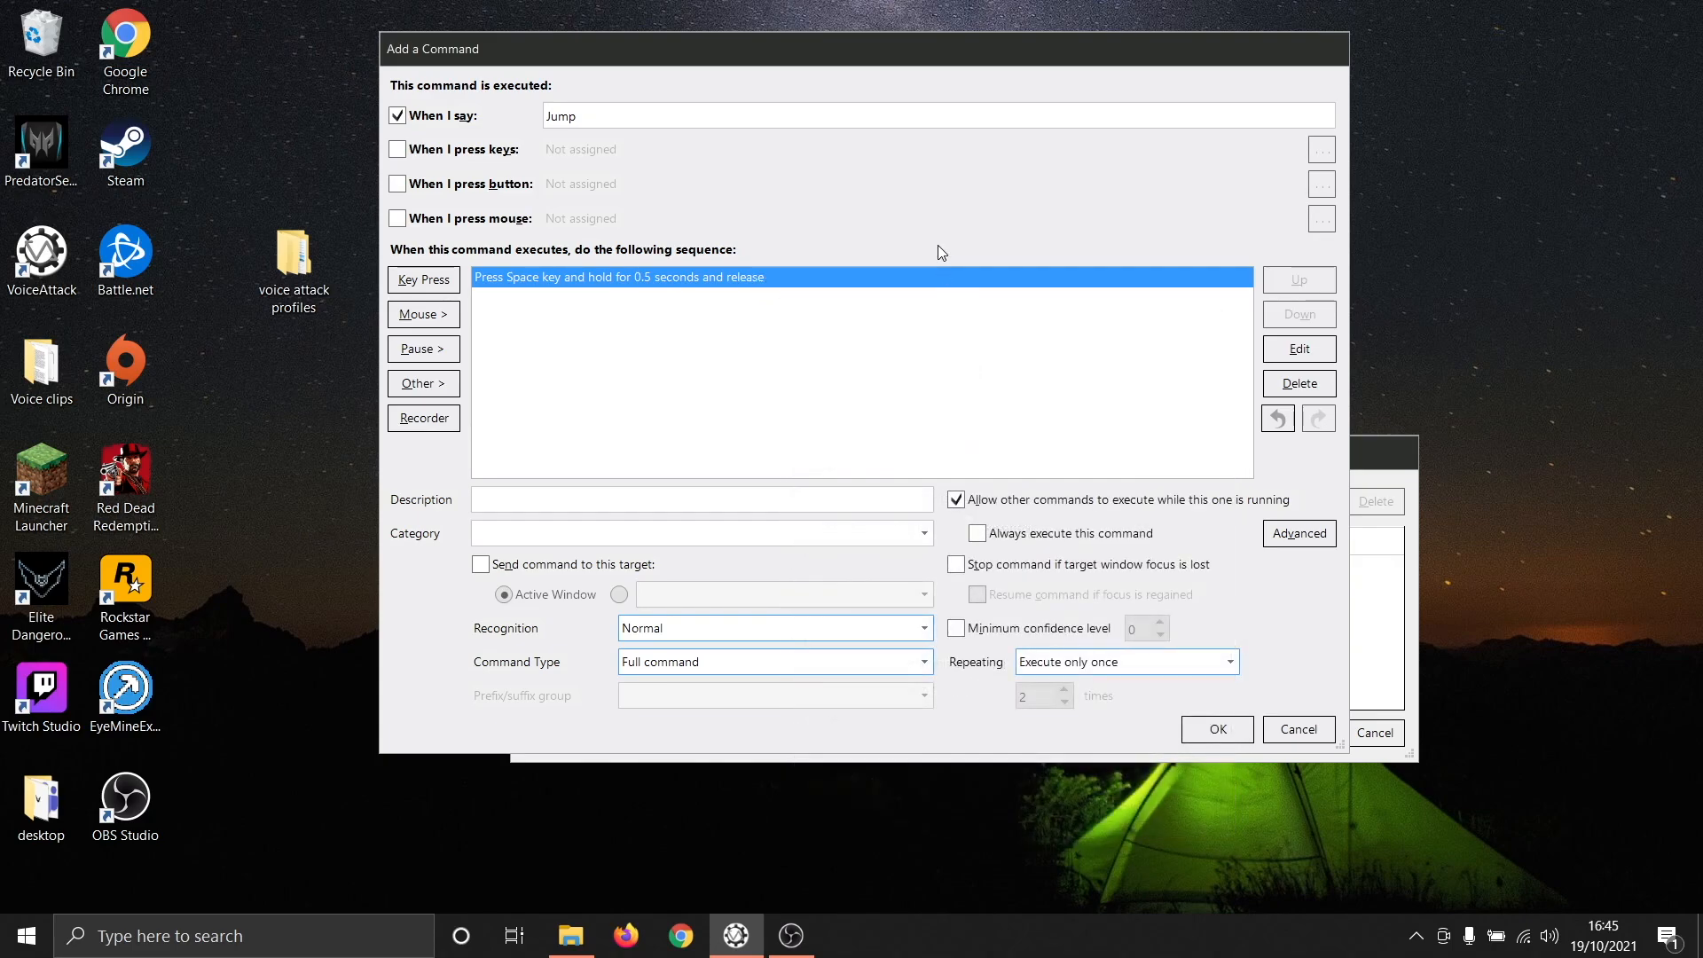
click(1273, 358)
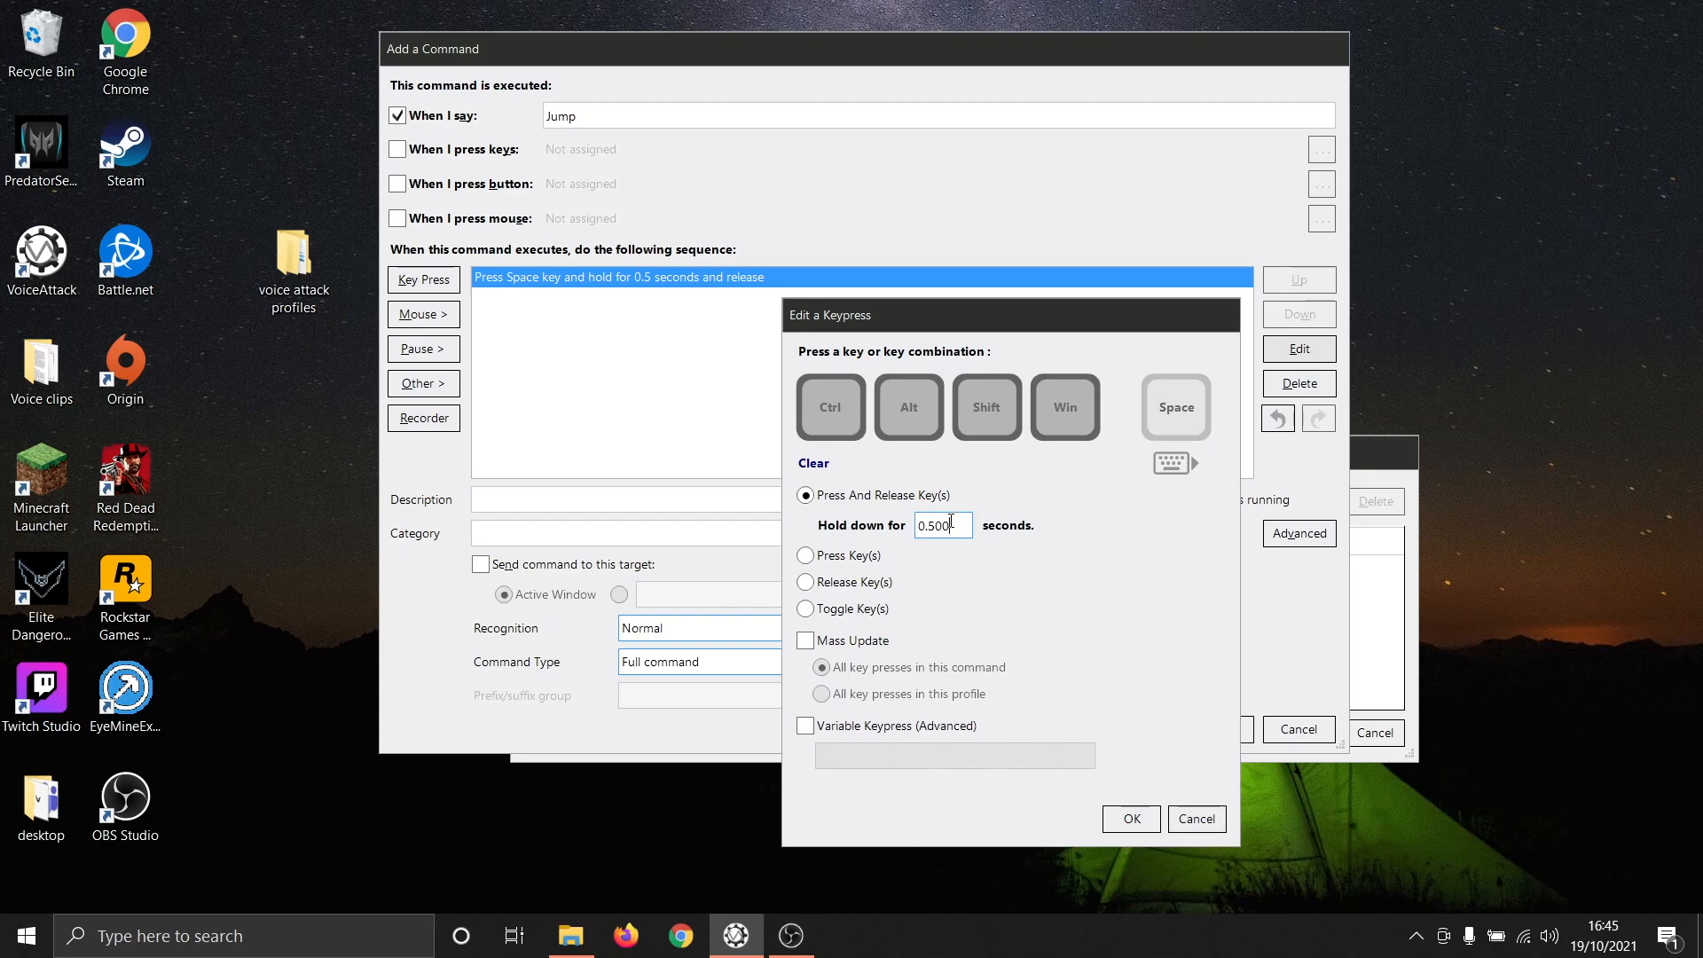
key(BackSpace)
key(BackSpace)
key(BackSpace)
key(BackSpace)
text(1)
click(1134, 817)
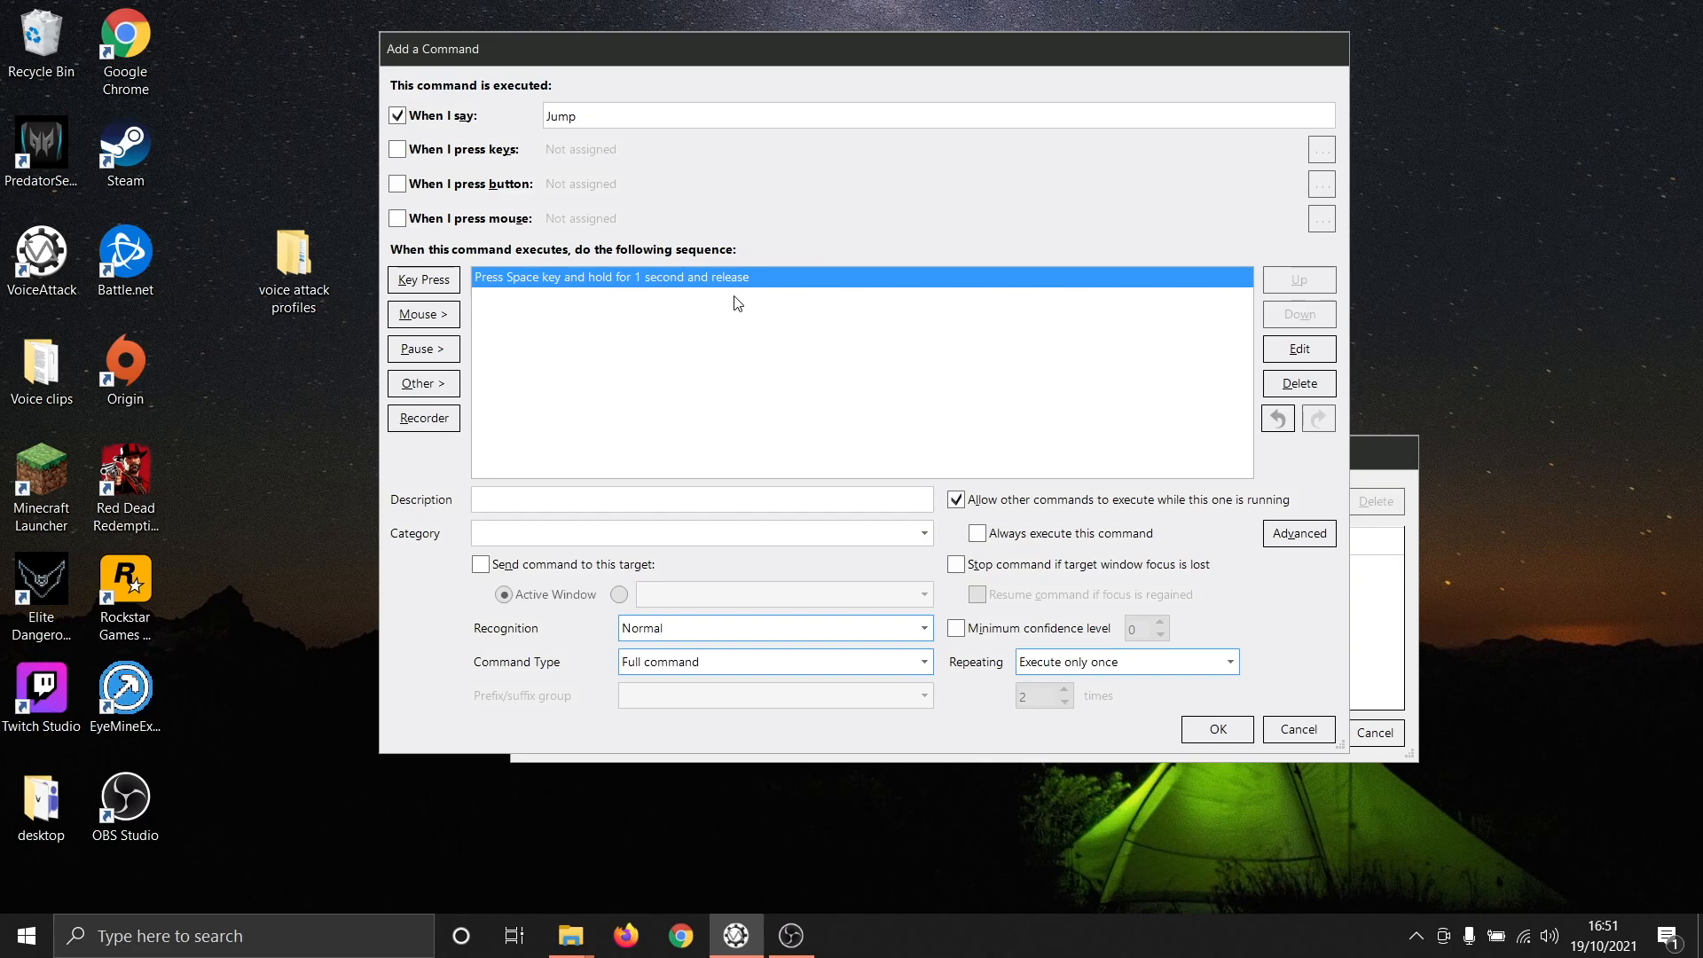
- Delete the Space keypress from the Jump command's sequence
click(1300, 383)
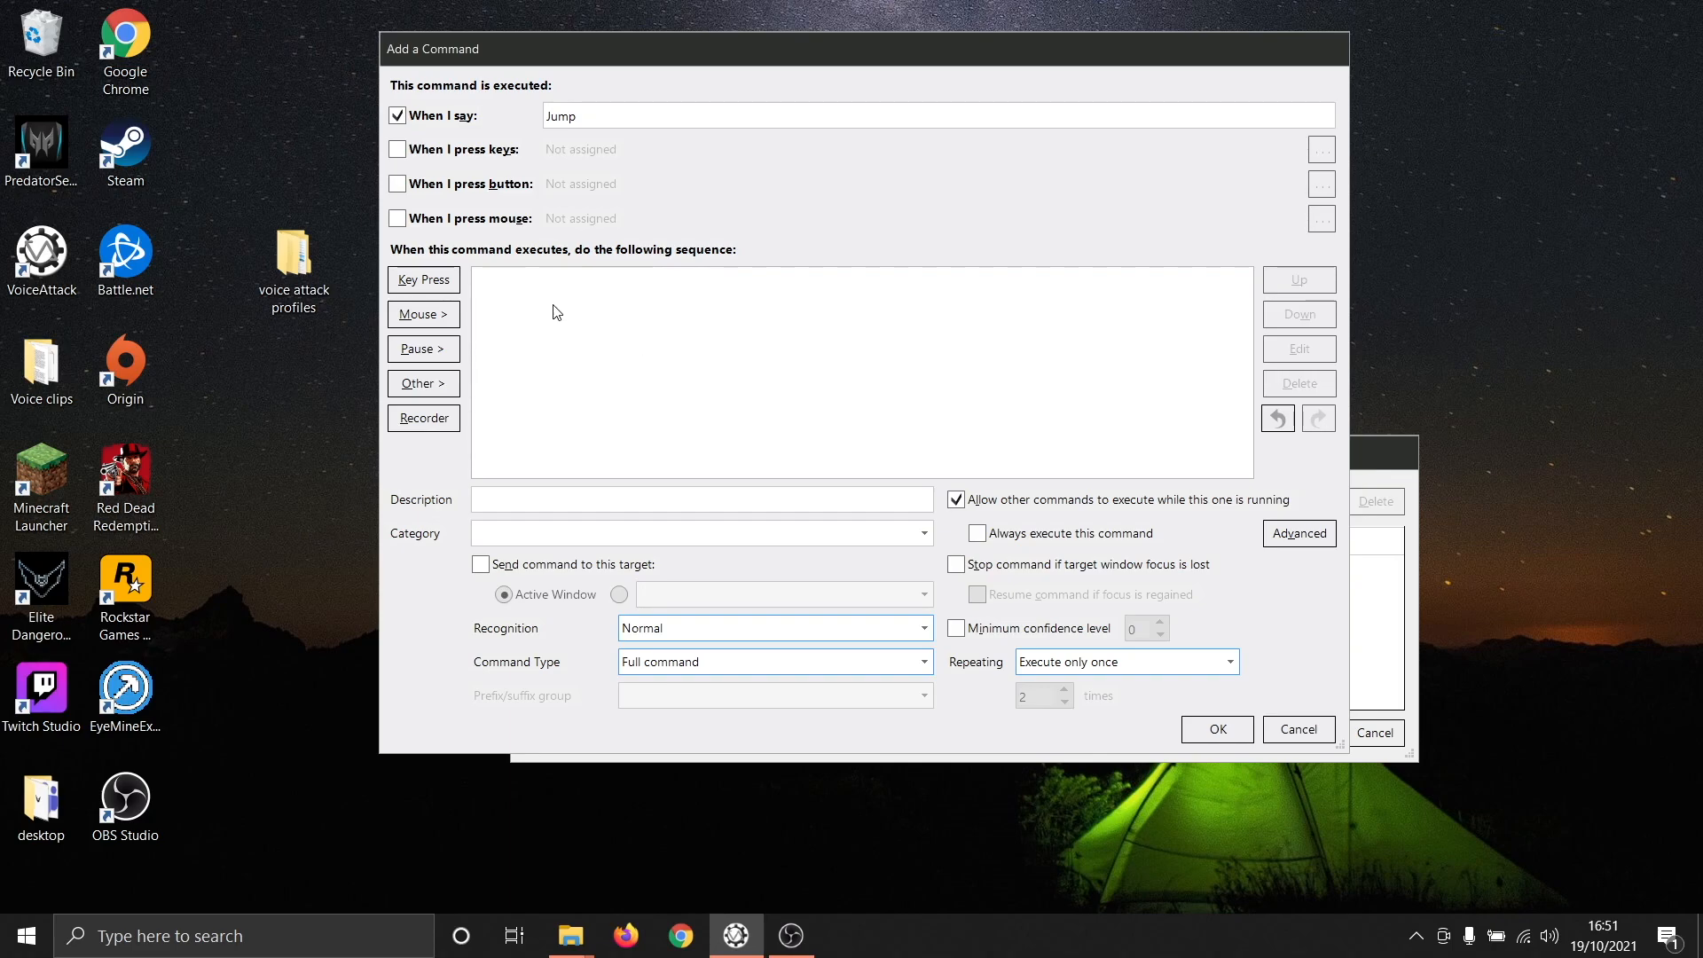
- Add a keypress action to the Jump command that presses Space down without releasing it
click(423, 279)
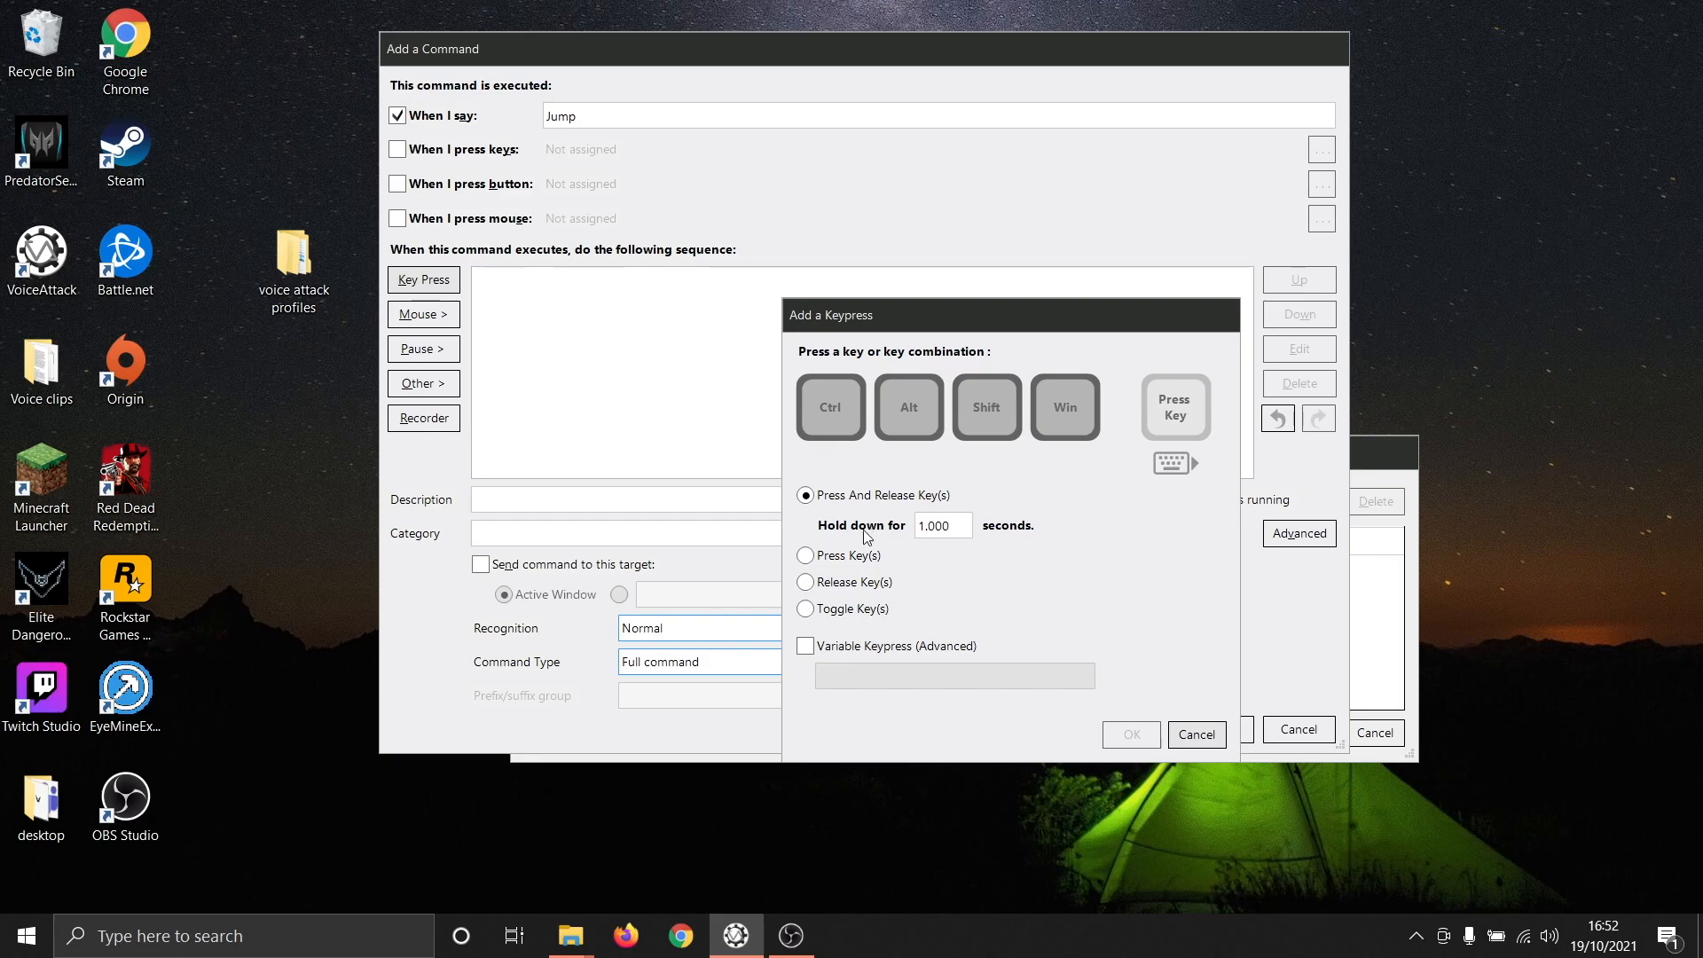
click(878, 557)
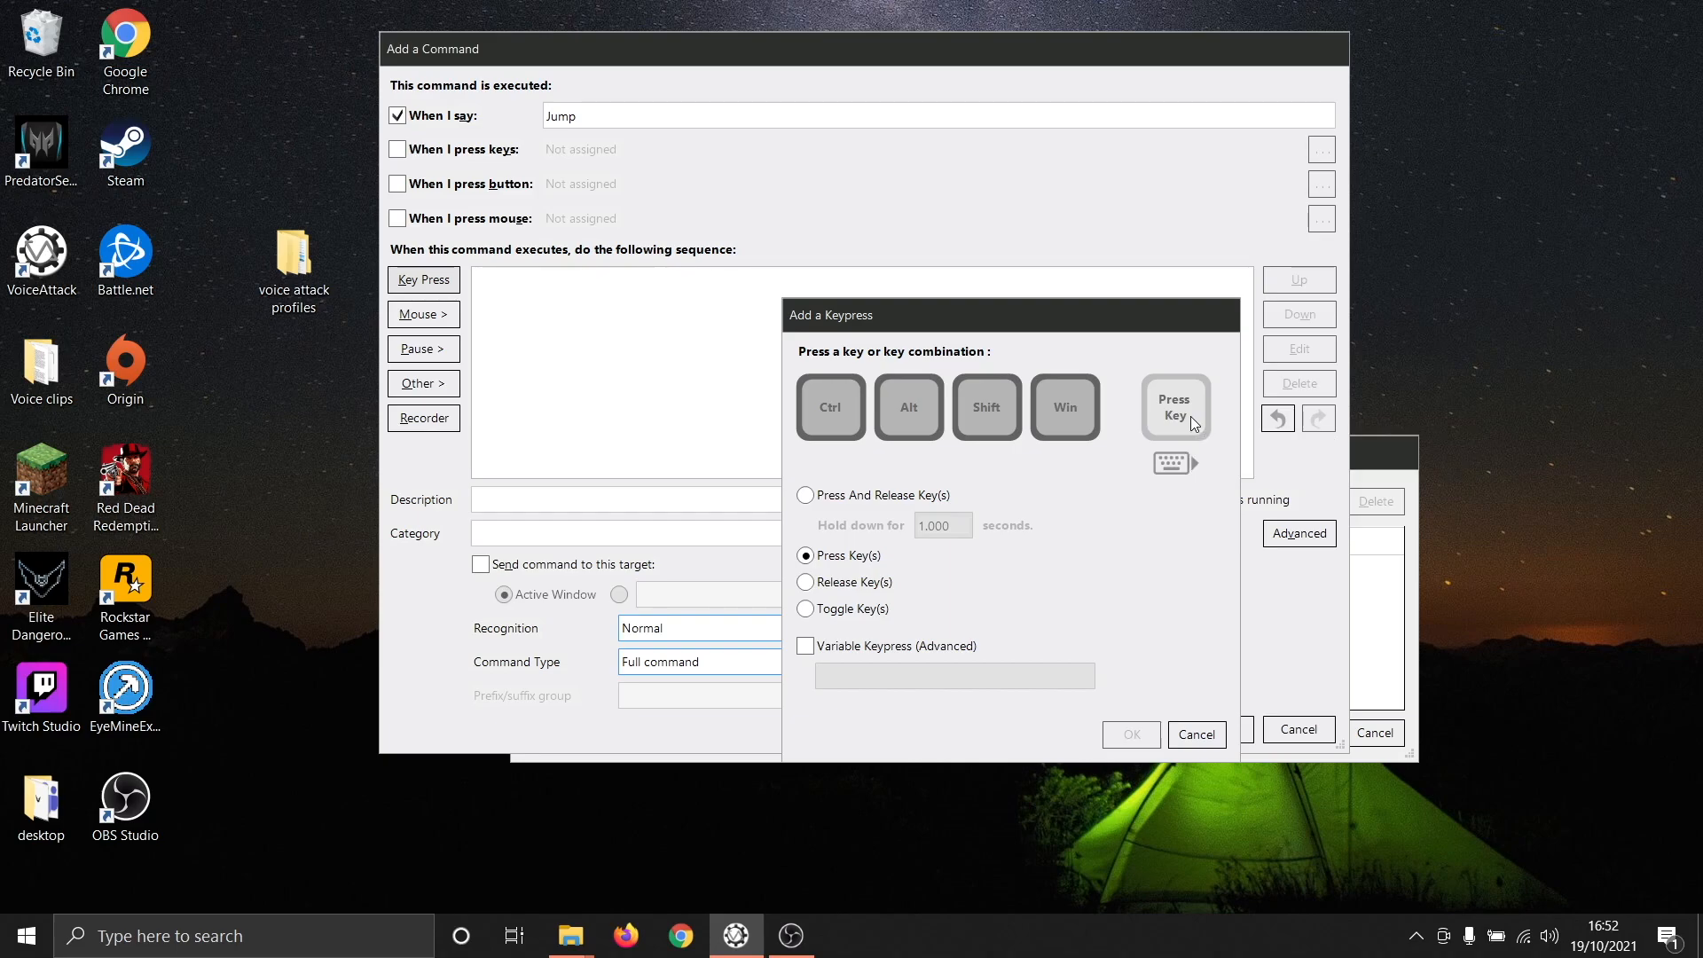
key(space)
click(1138, 729)
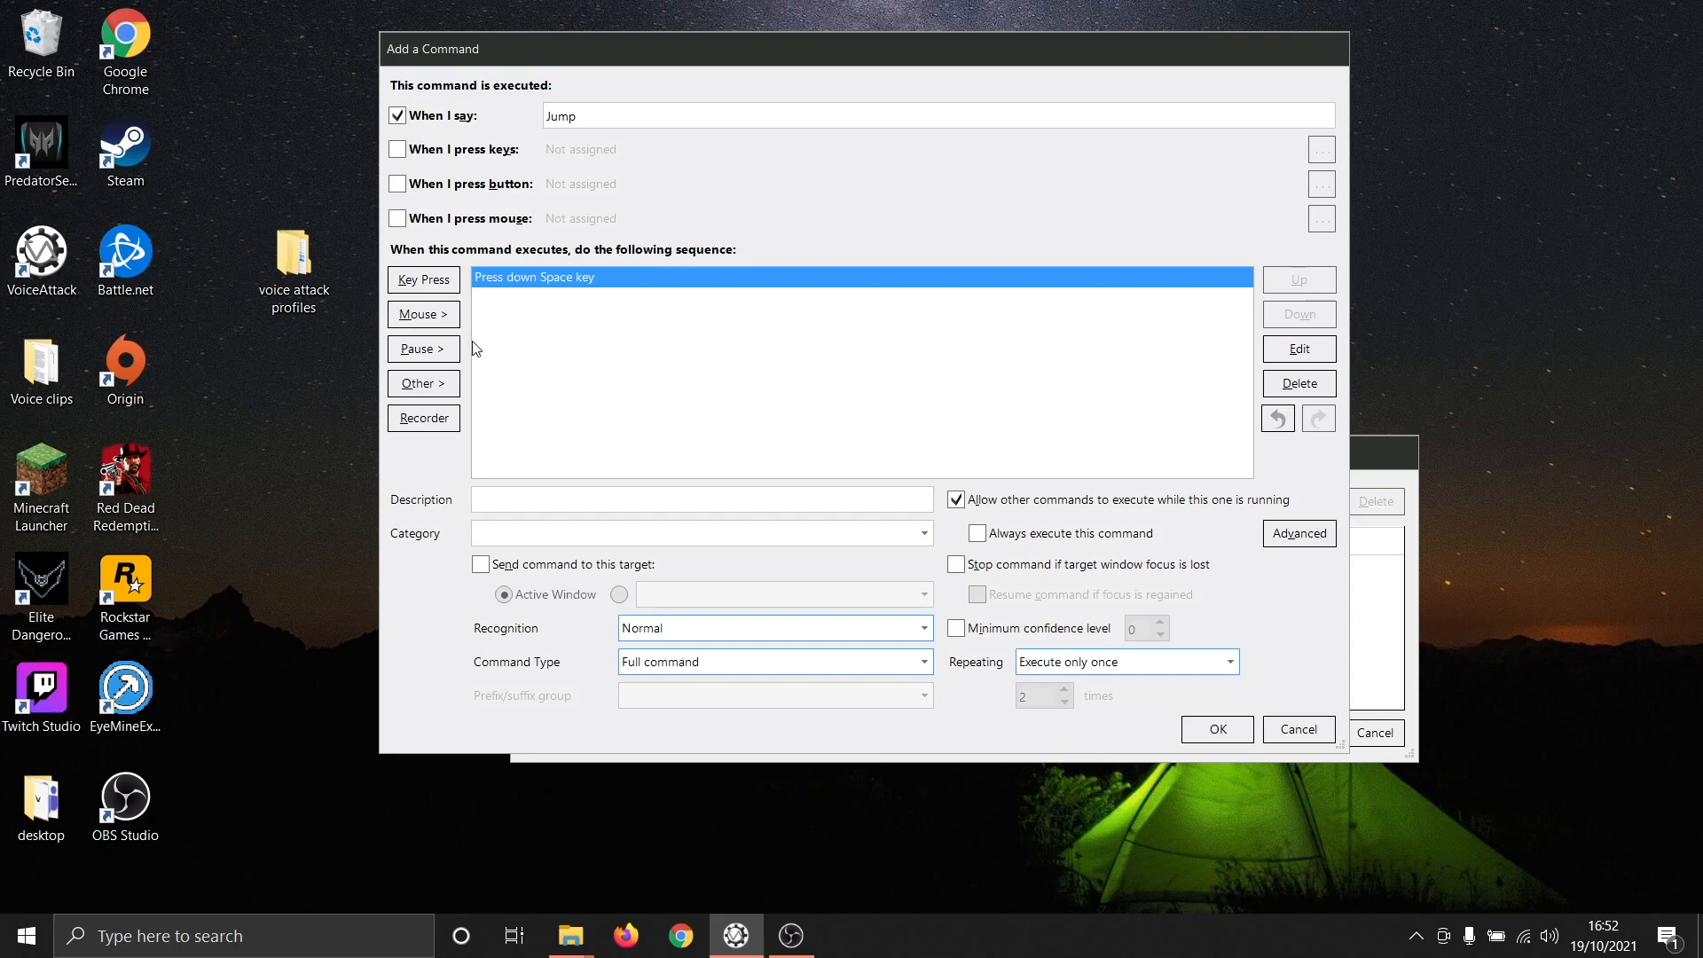
- Add a 1-second pause after the Space key press in the Jump command's sequence
click(423, 355)
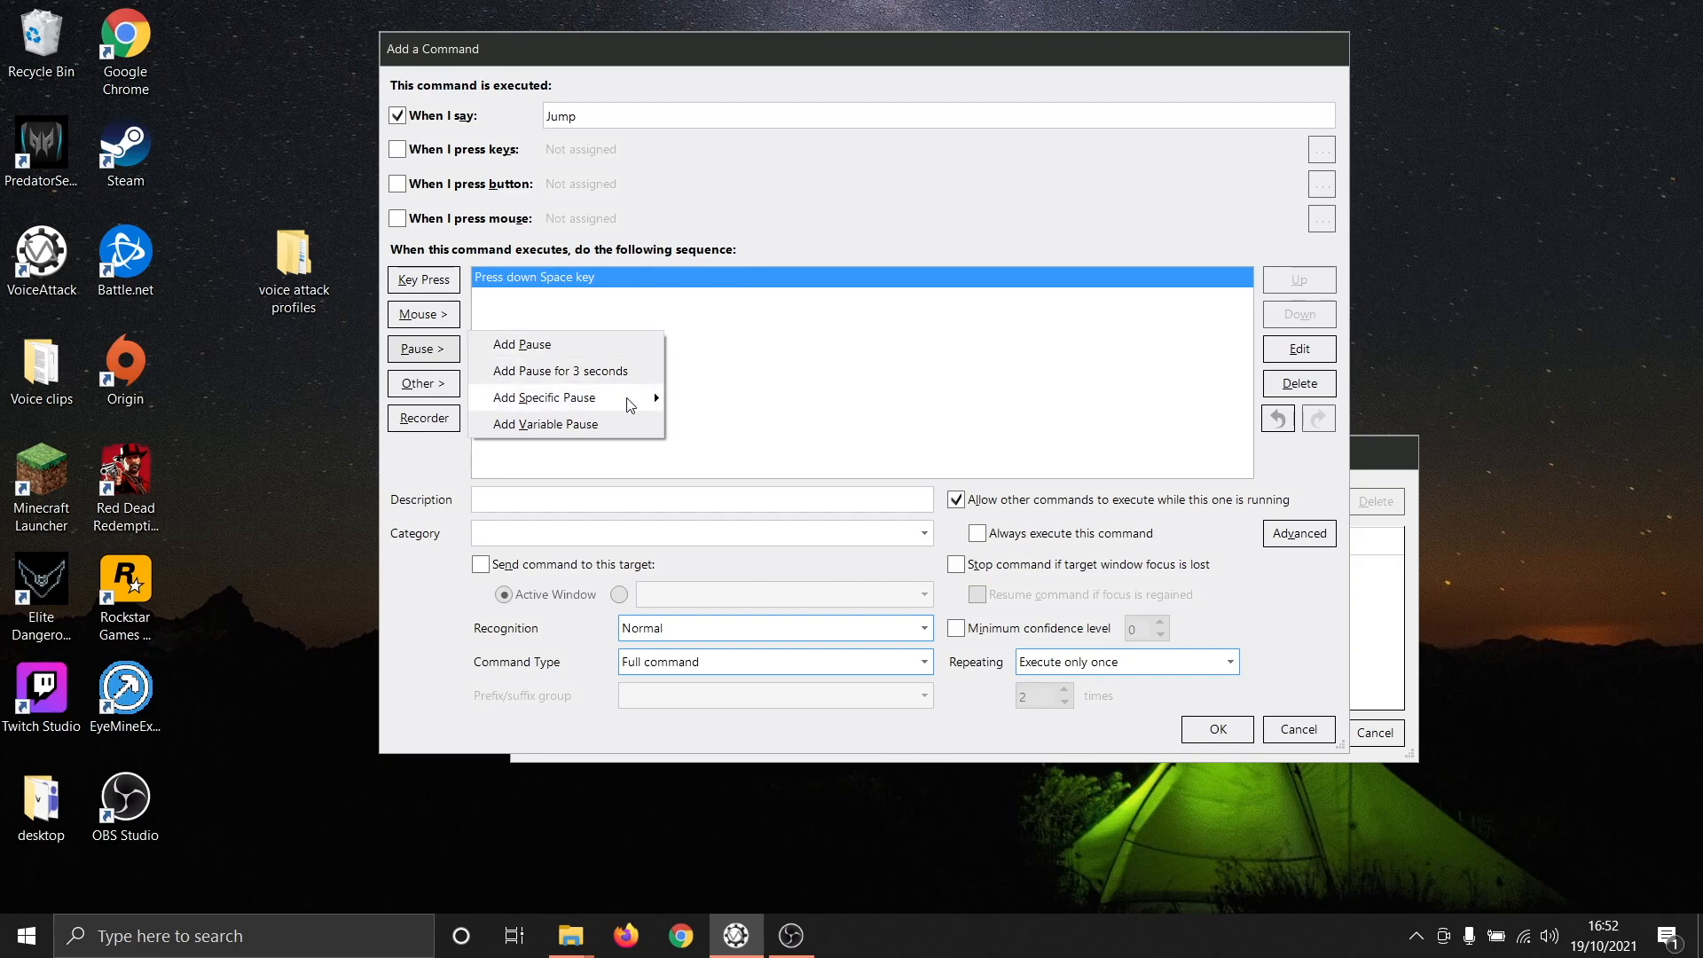
mouse_move(629, 401)
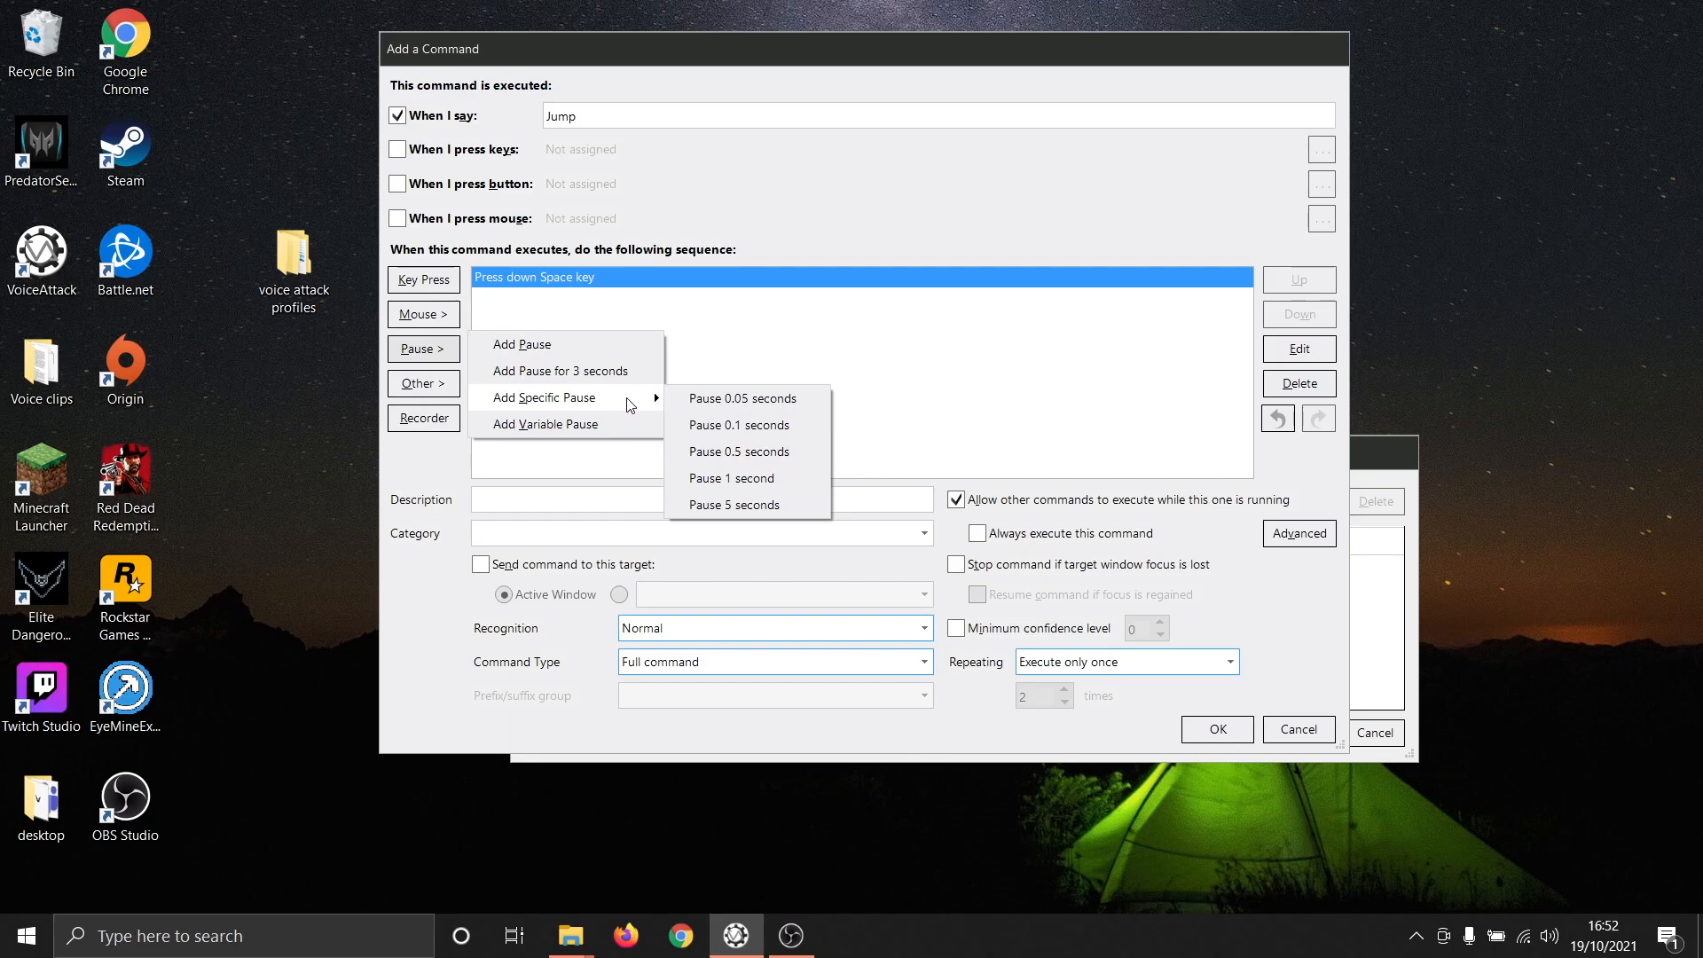
click(622, 344)
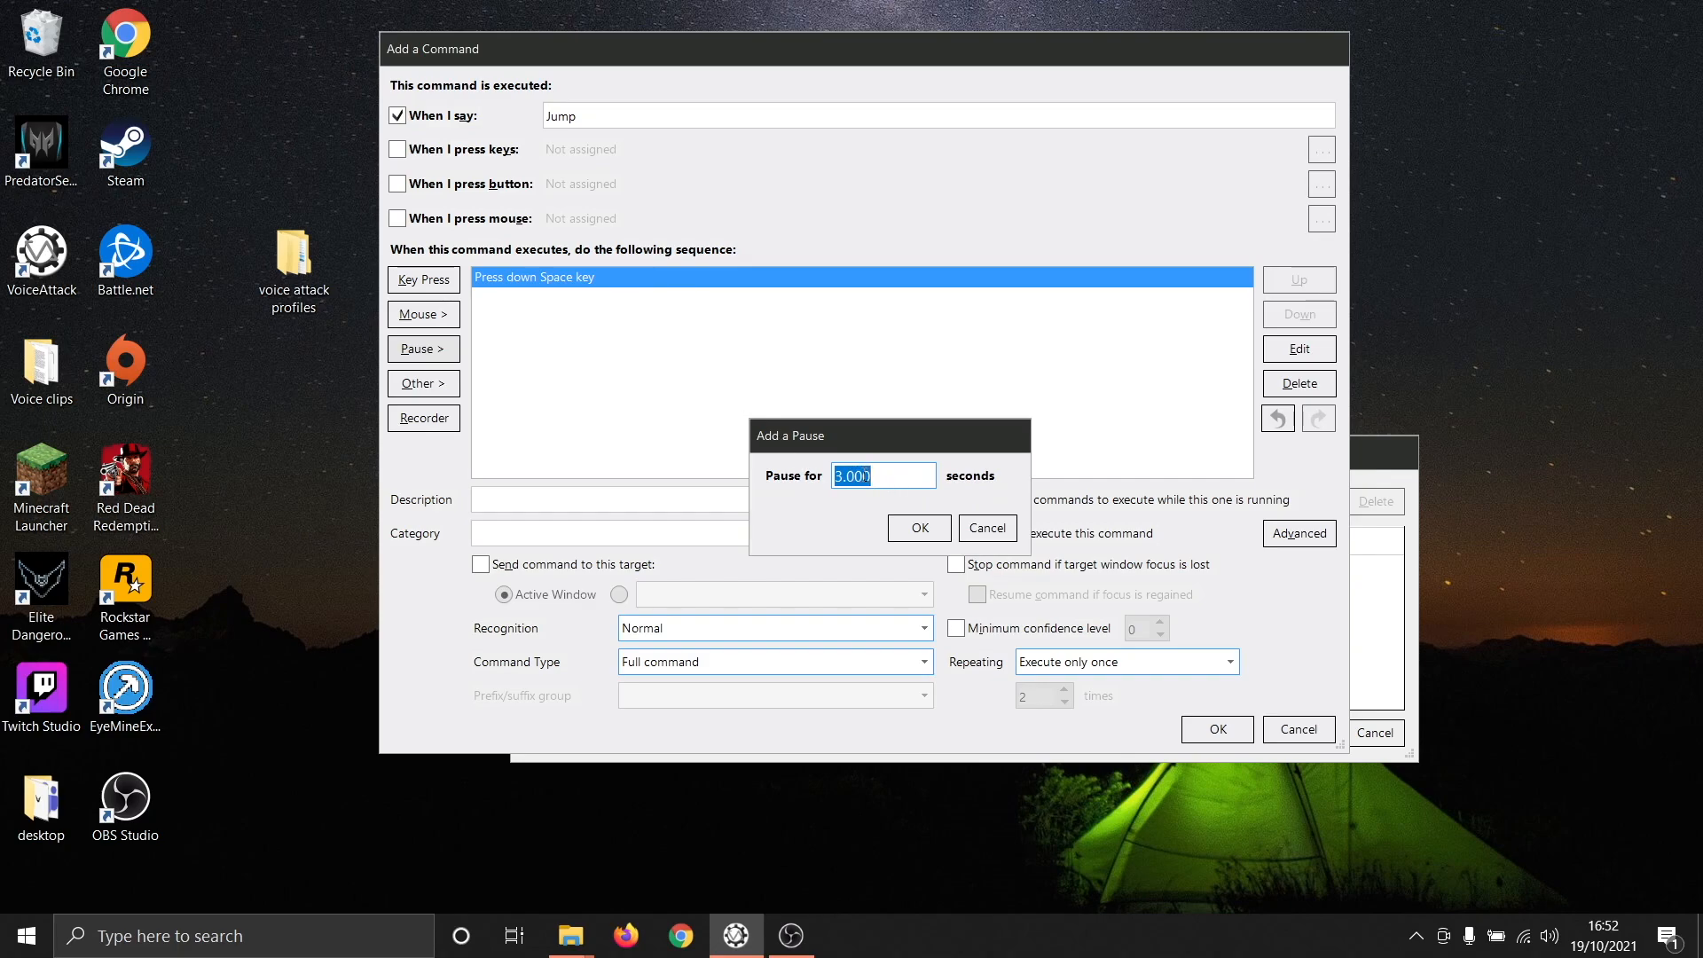
text(1)
click(900, 527)
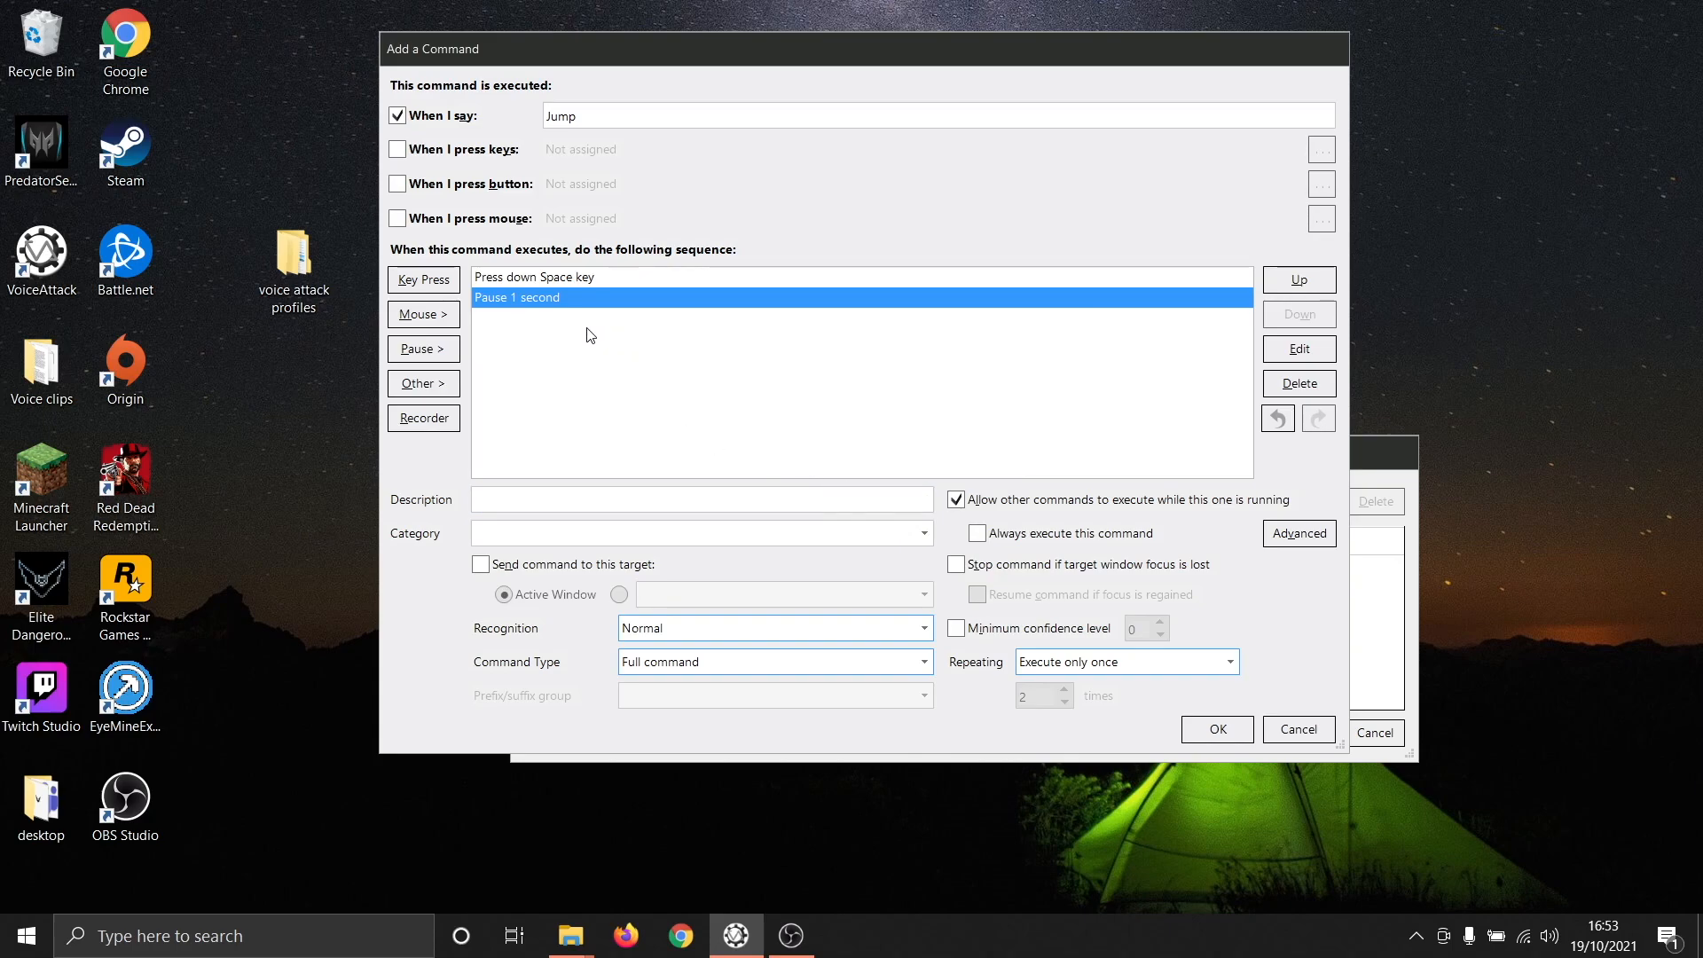
- Add a keypress action that releases the Space key after the pause in the Jump command's sequence
click(448, 281)
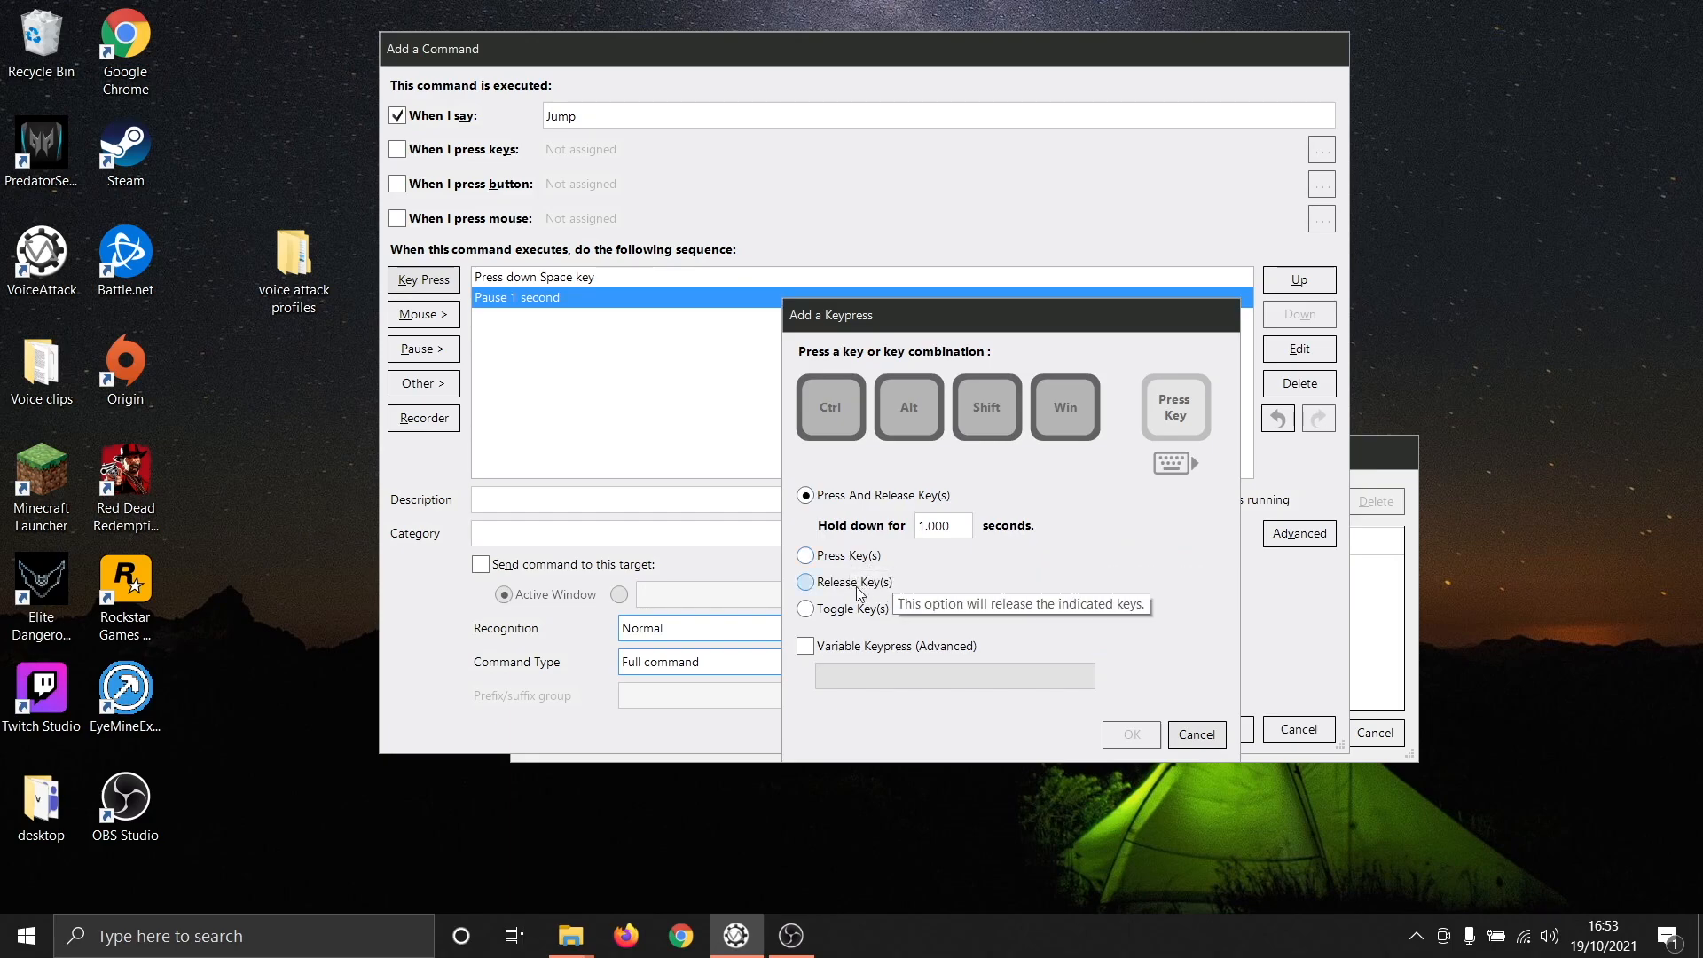
click(893, 583)
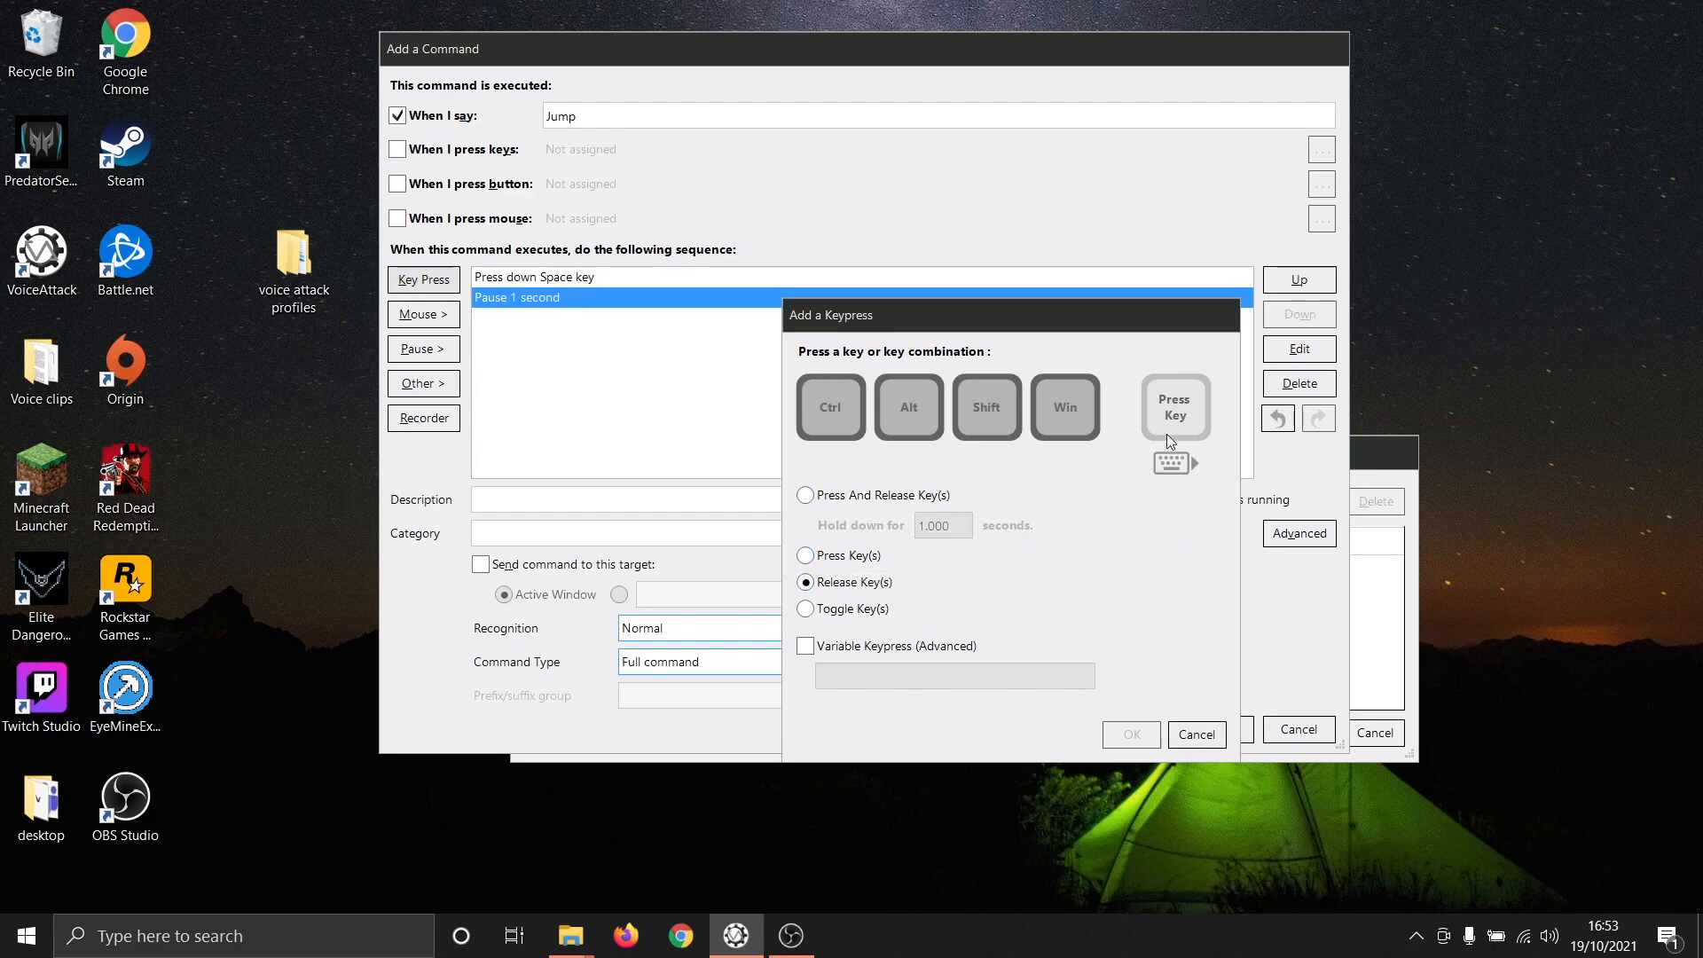
key(space)
click(1138, 737)
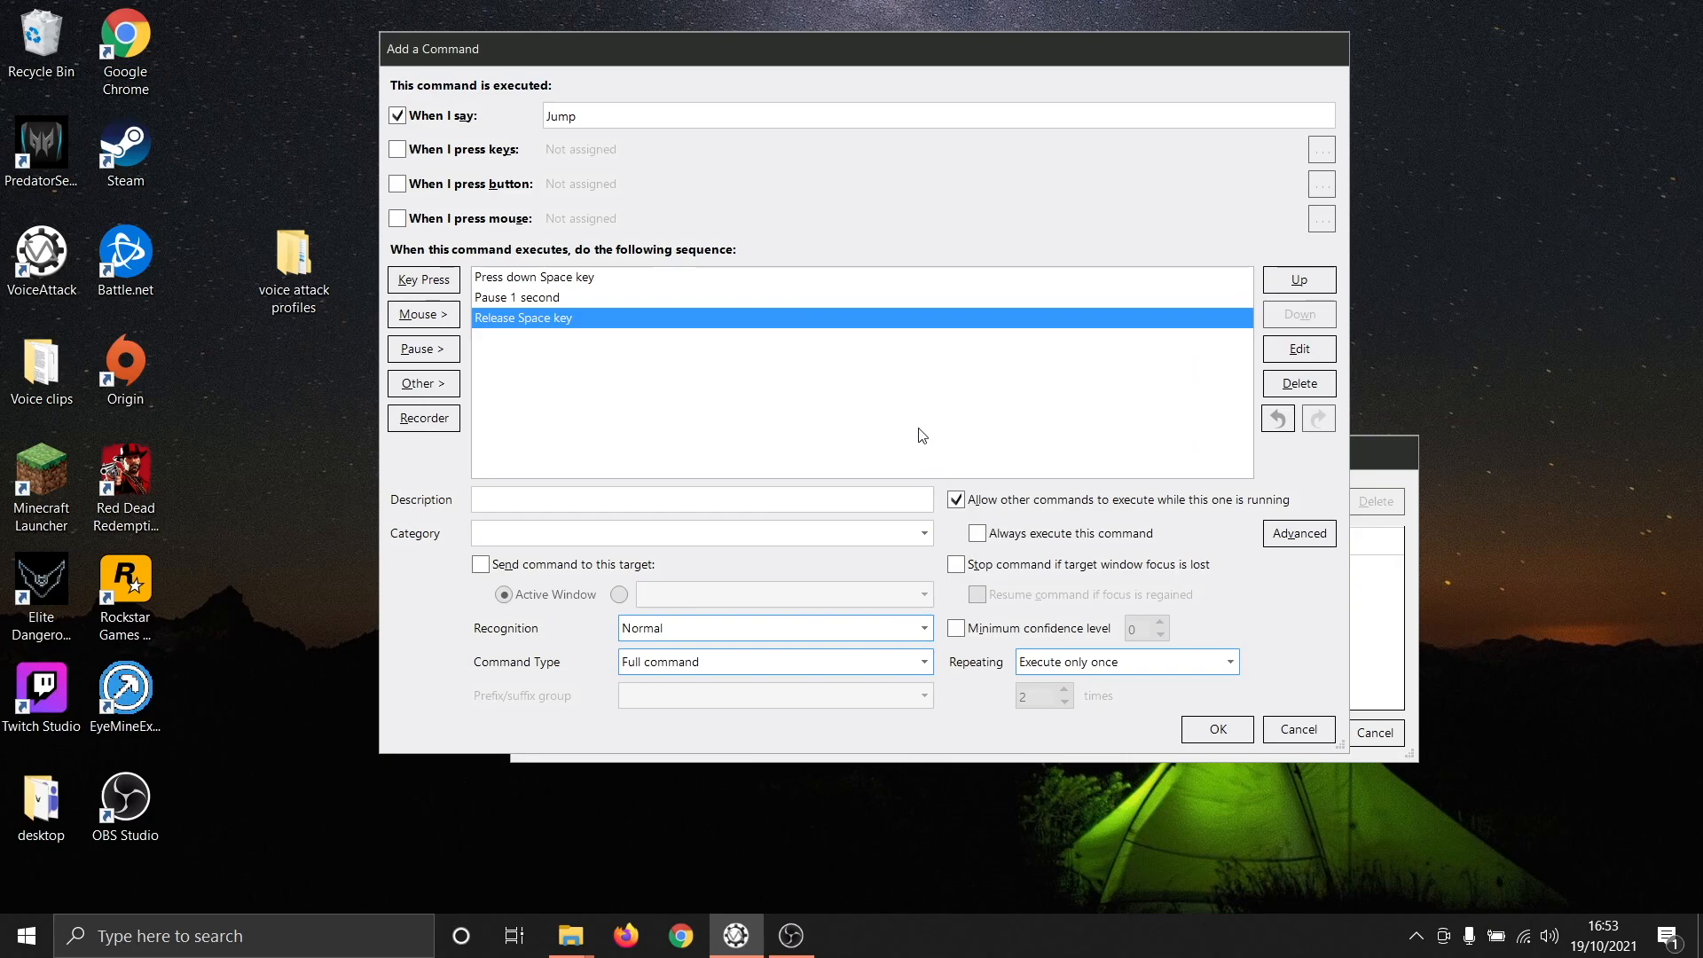
- Review each action in the Jump command's sequence and the available Recognition options
click(635, 279)
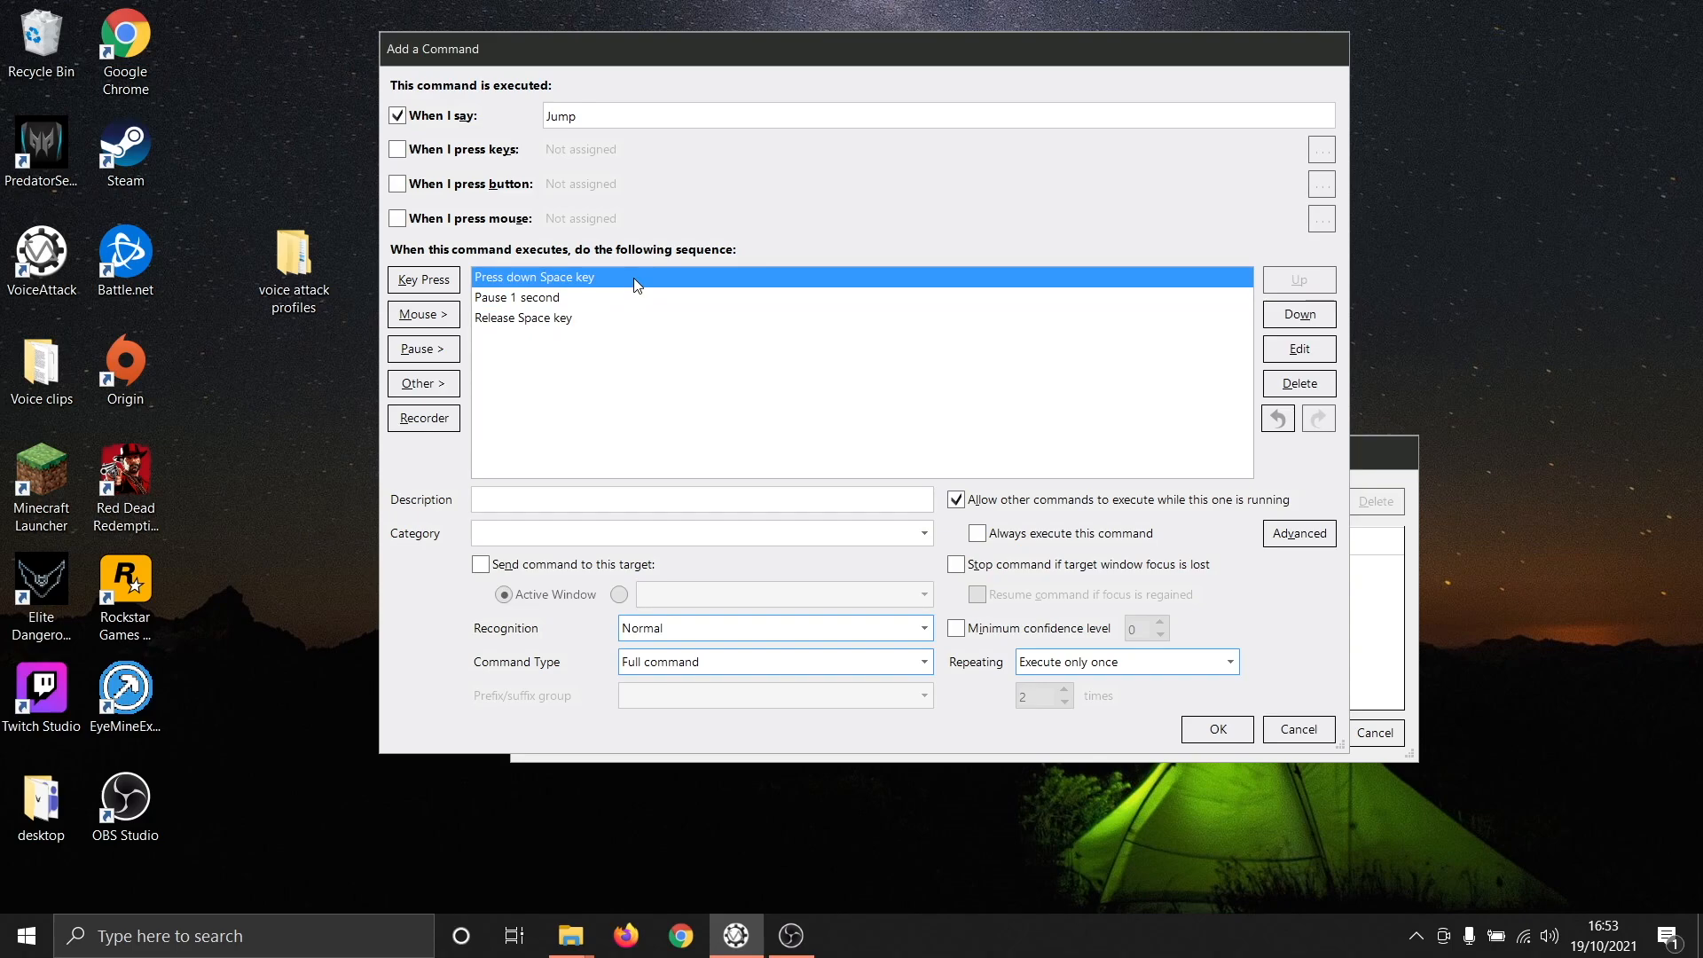
click(621, 304)
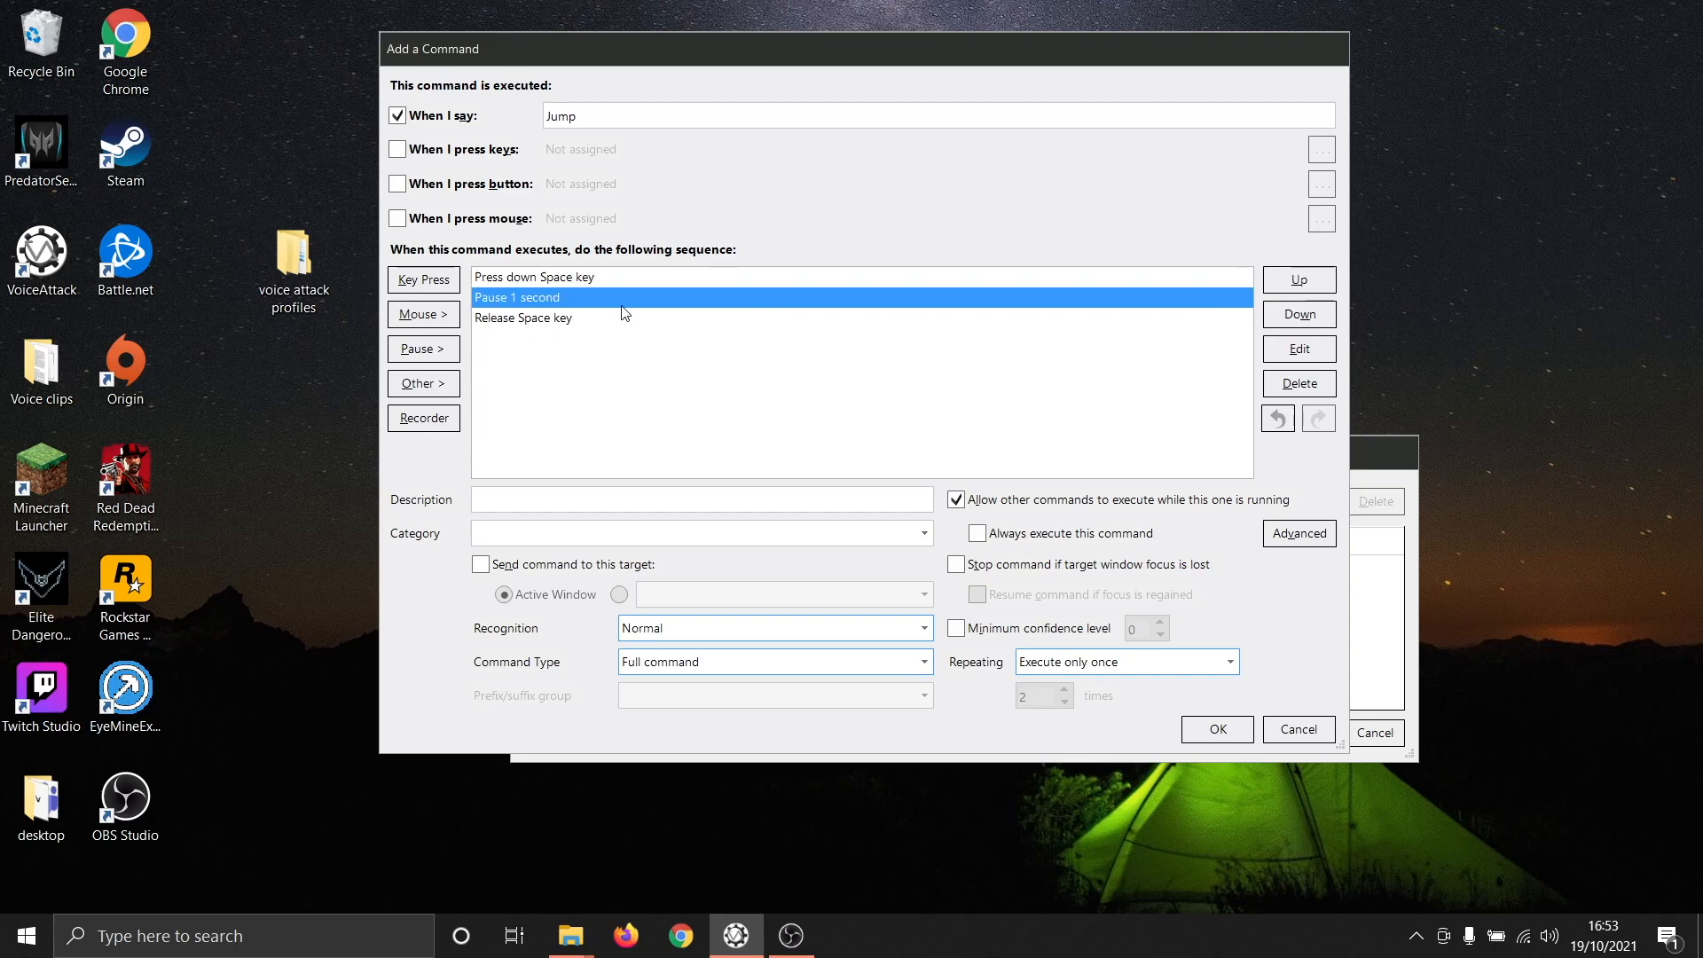
click(619, 326)
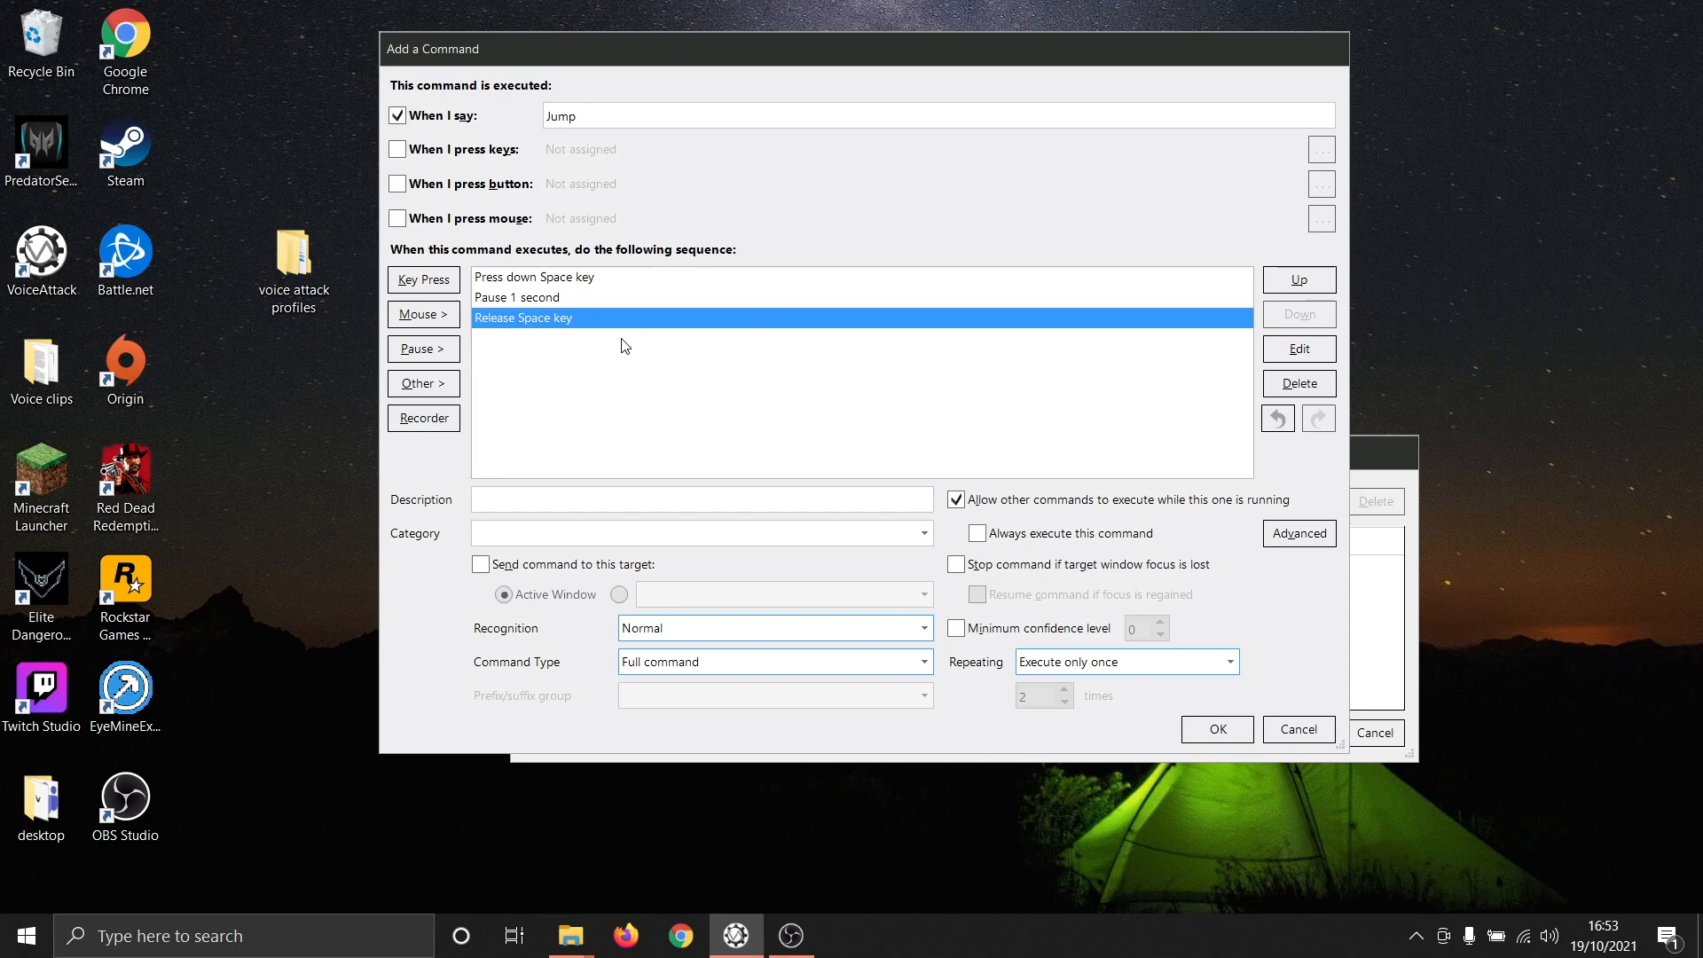
click(634, 282)
click(788, 629)
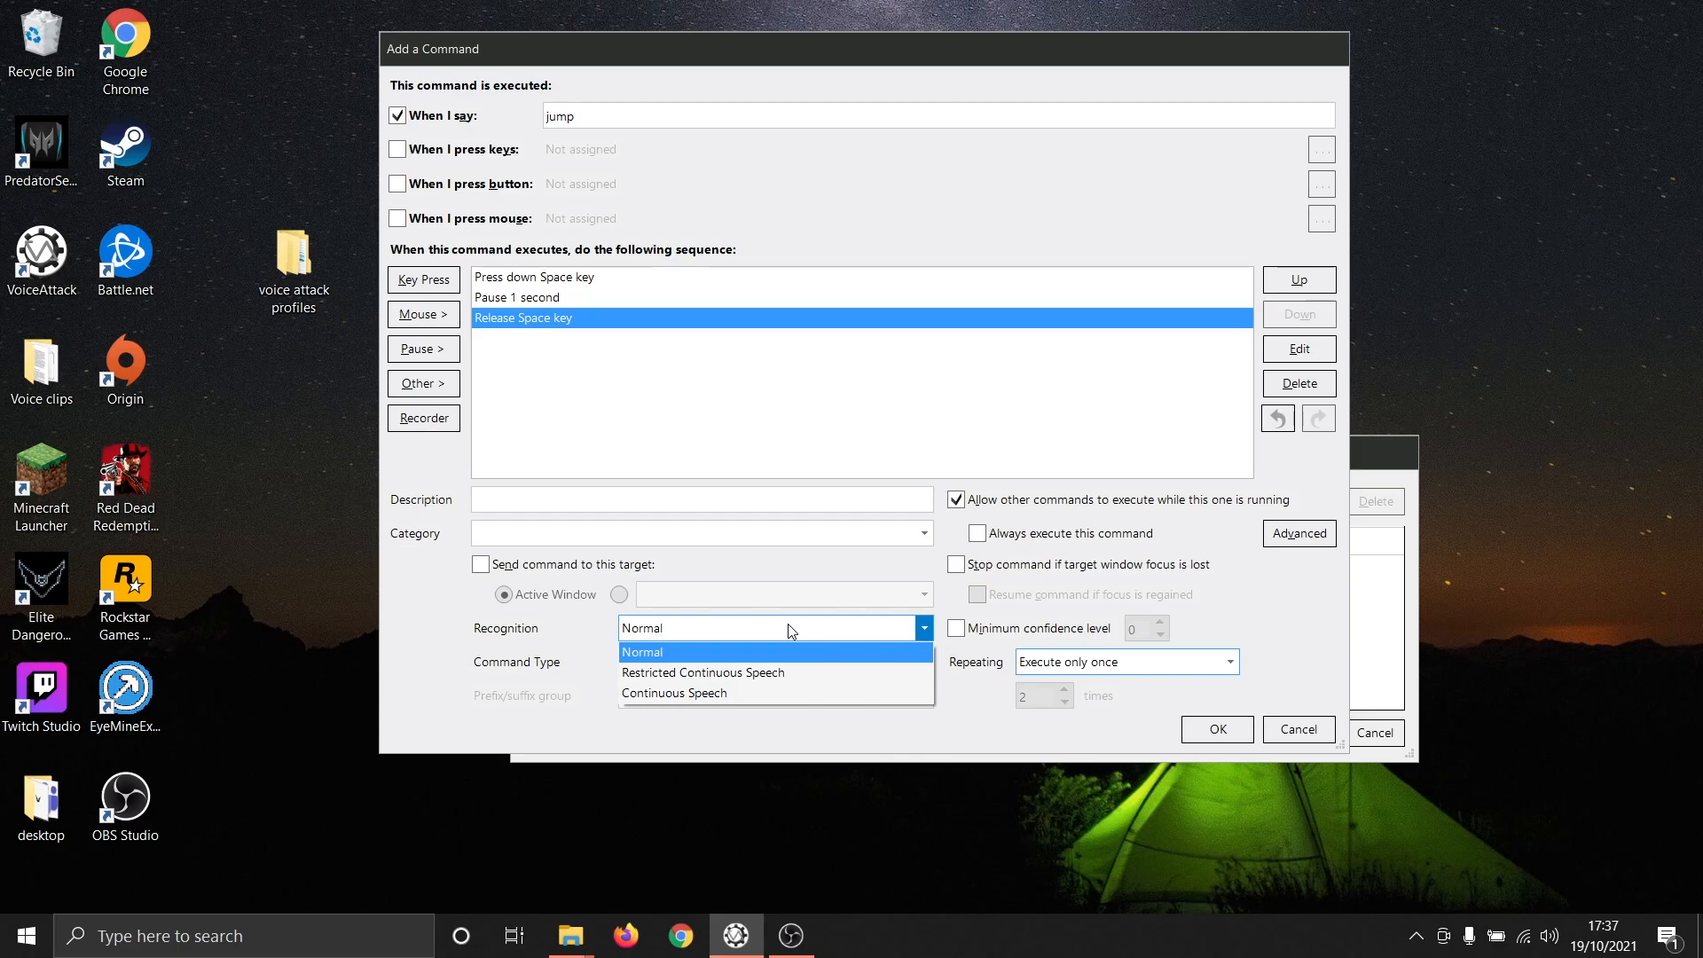
click(820, 580)
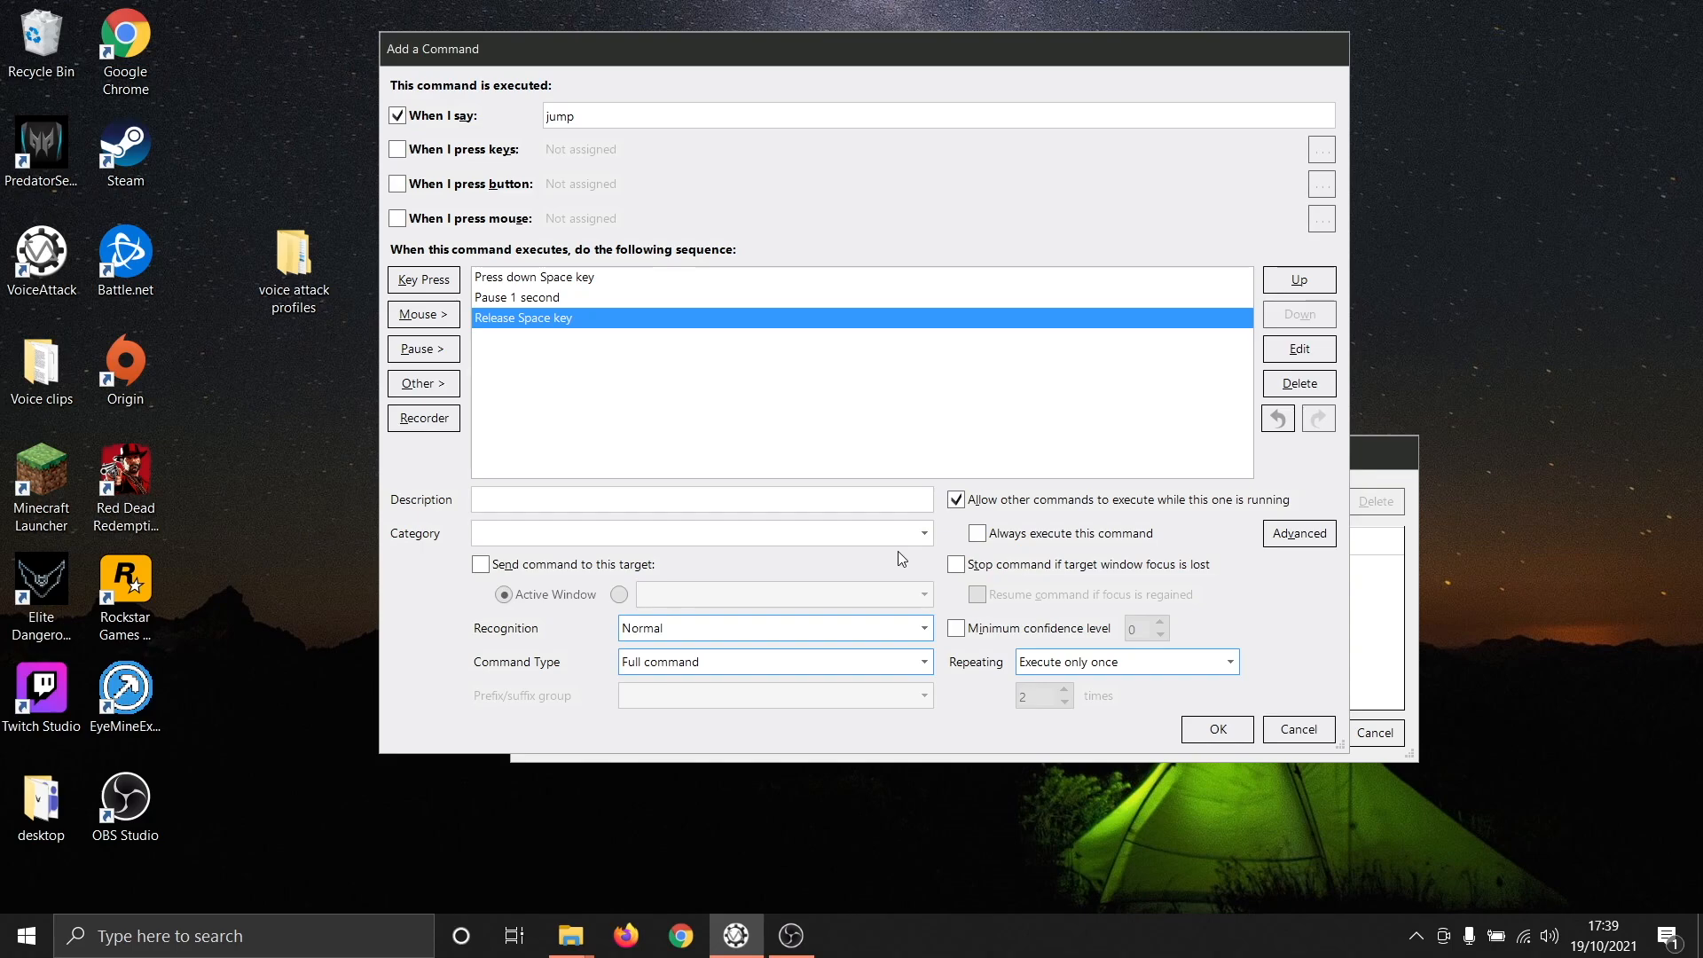
- Save the Jump command, apply the changes to Test Profile and finish editing the profile
click(1218, 730)
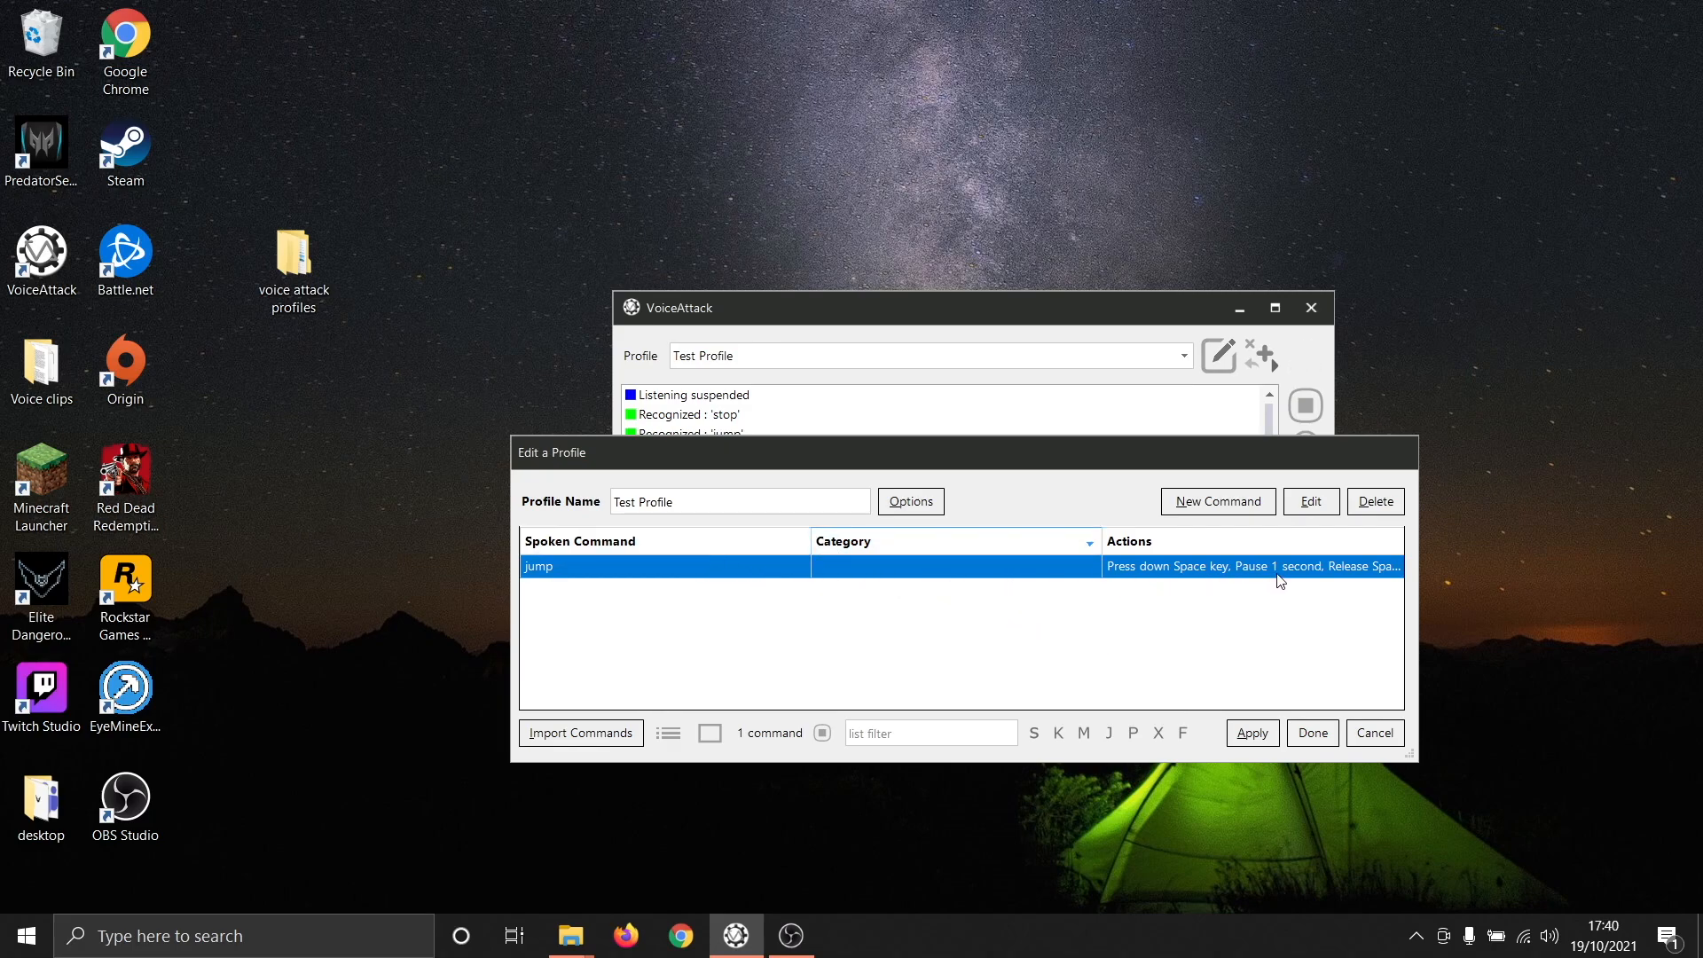
click(1259, 737)
click(1314, 733)
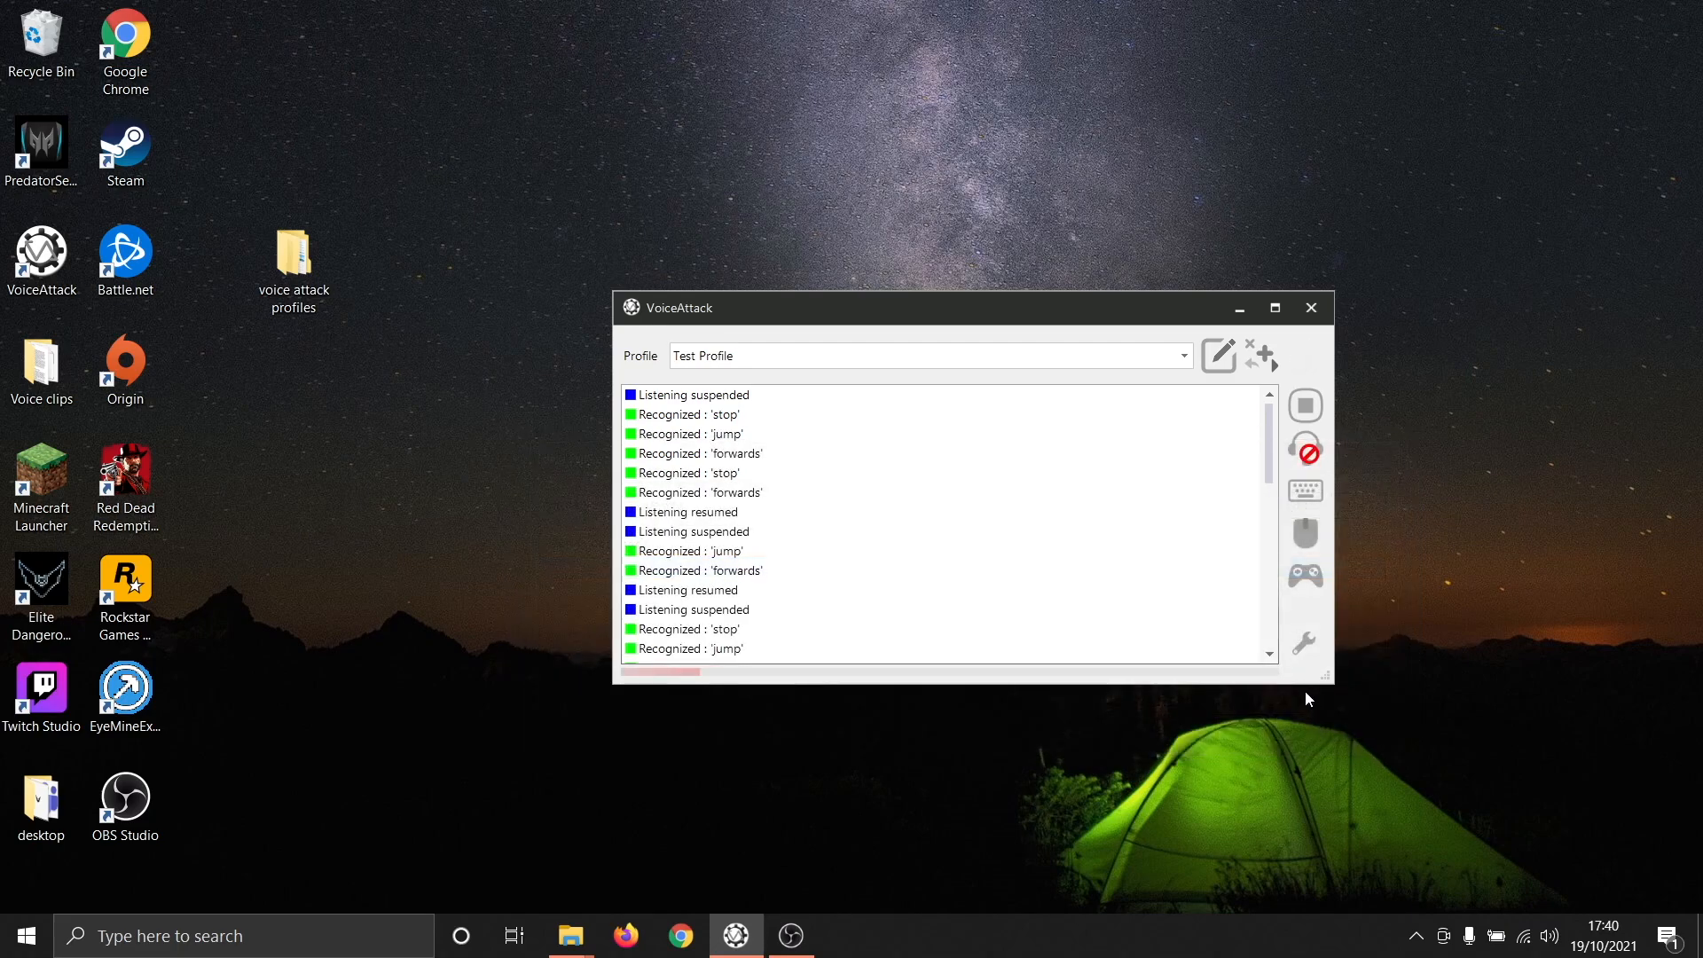
- Resume listening for spoken commands with Test Profile active
click(1306, 455)
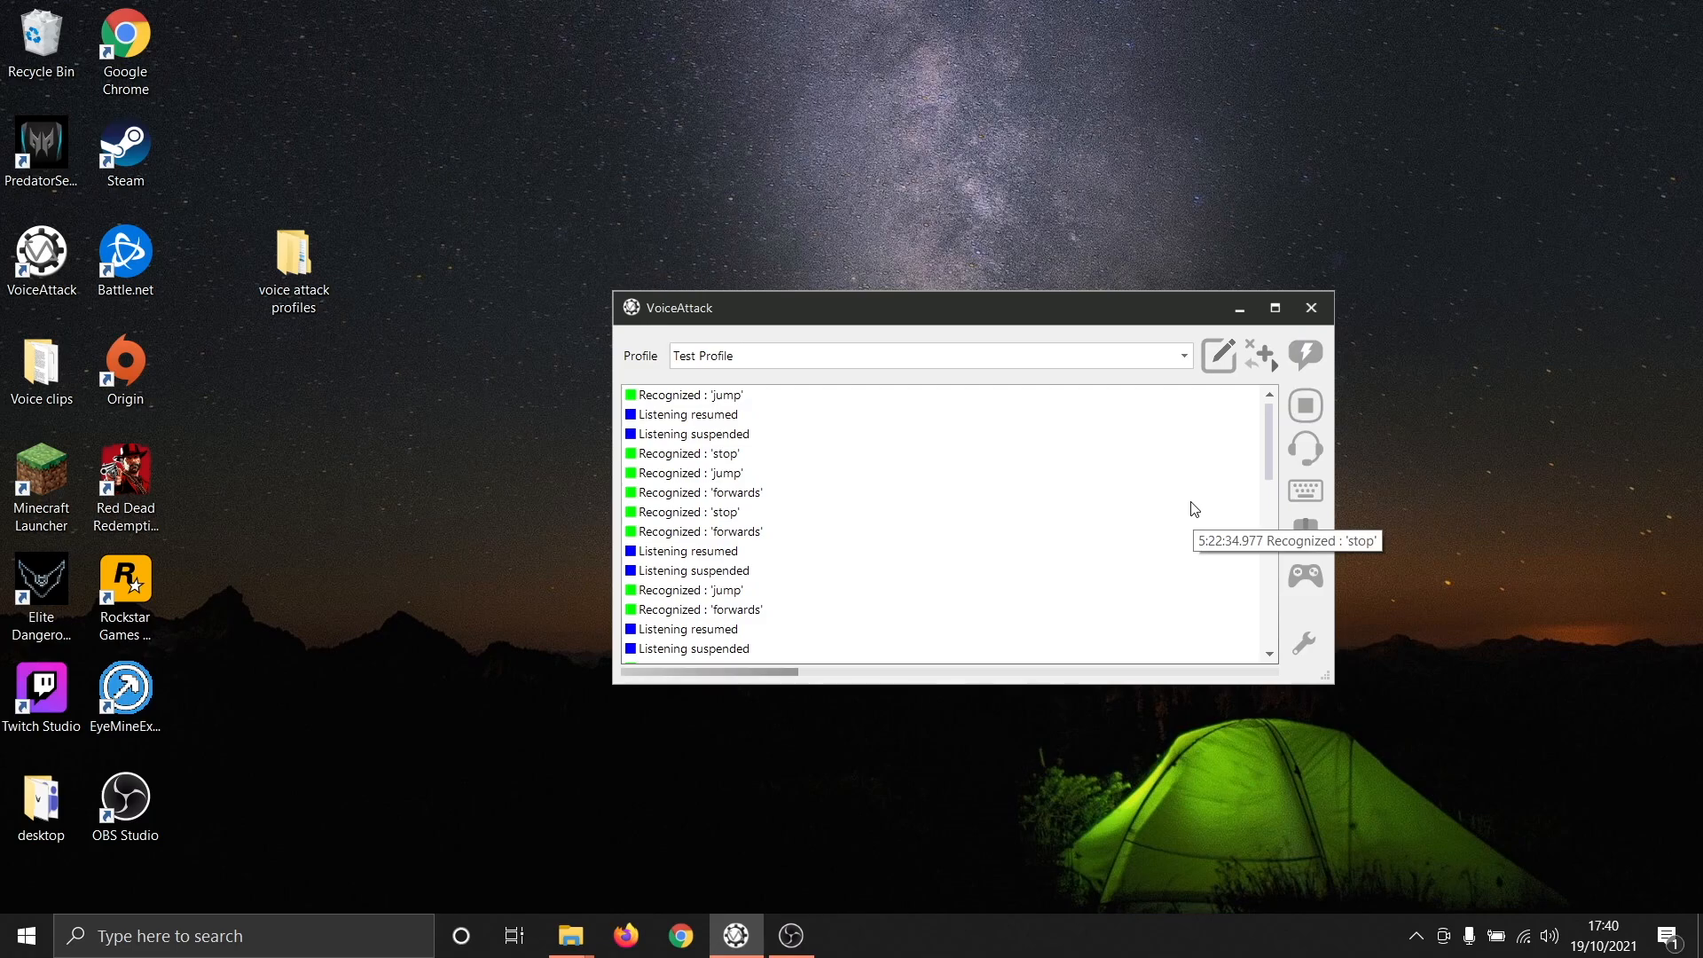
click(1301, 463)
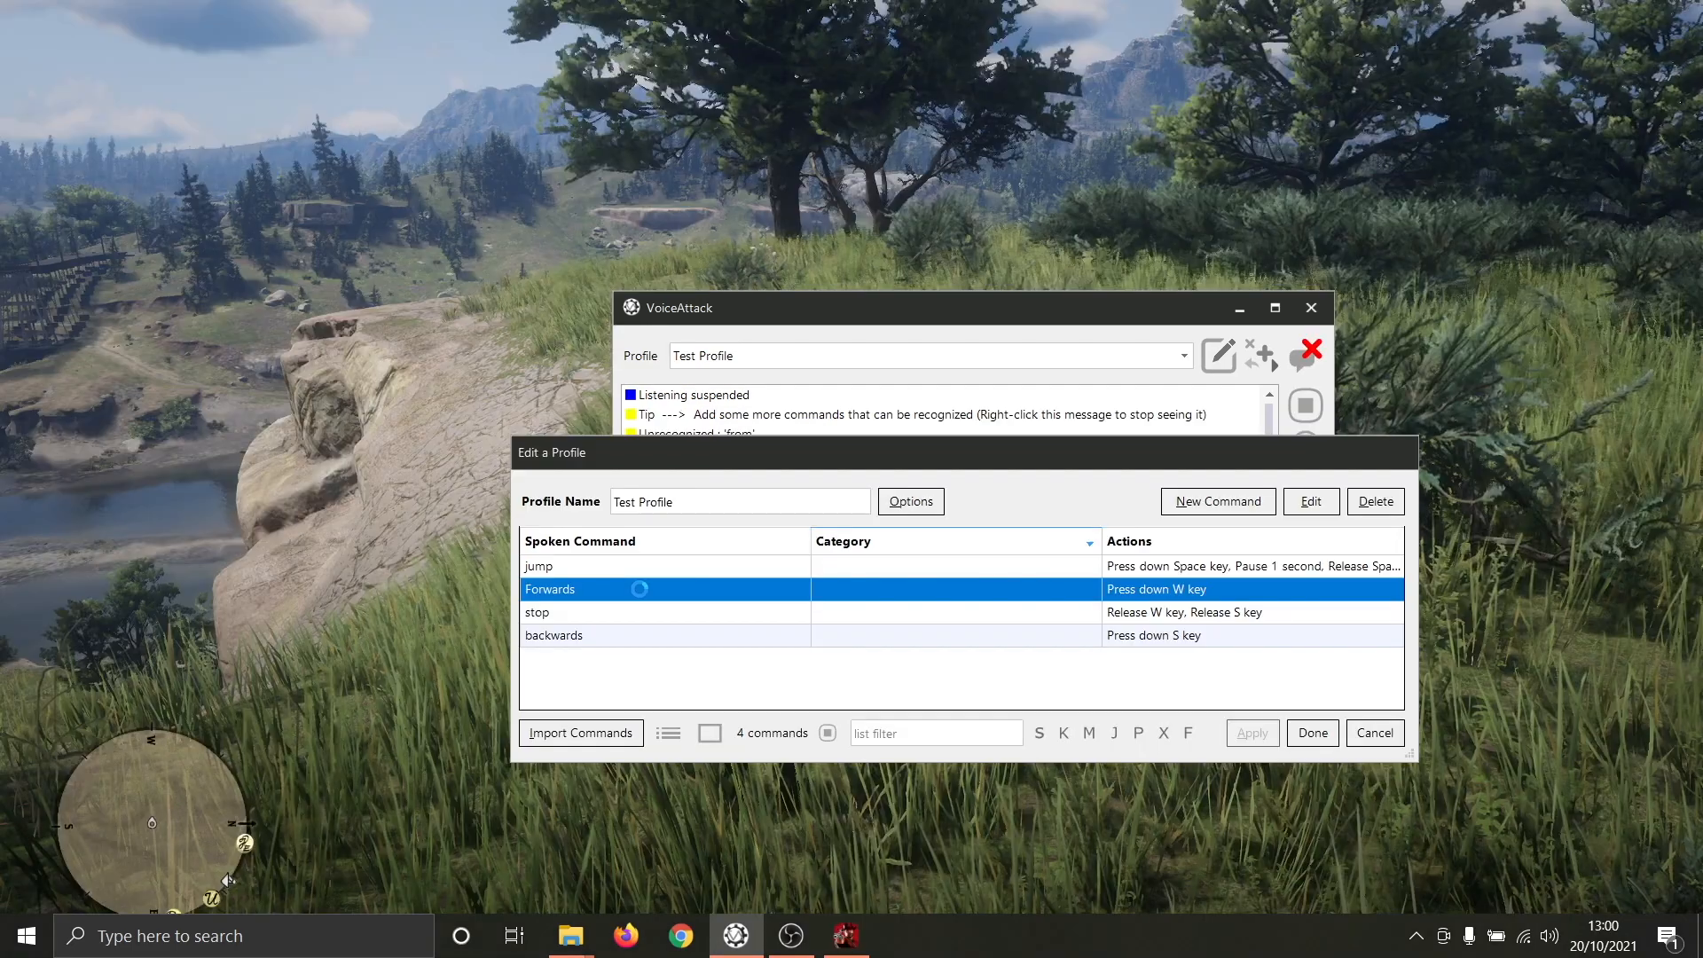
- Edit the Forwards command and add a keypress action that releases the S key after the W key press
double_click(639, 593)
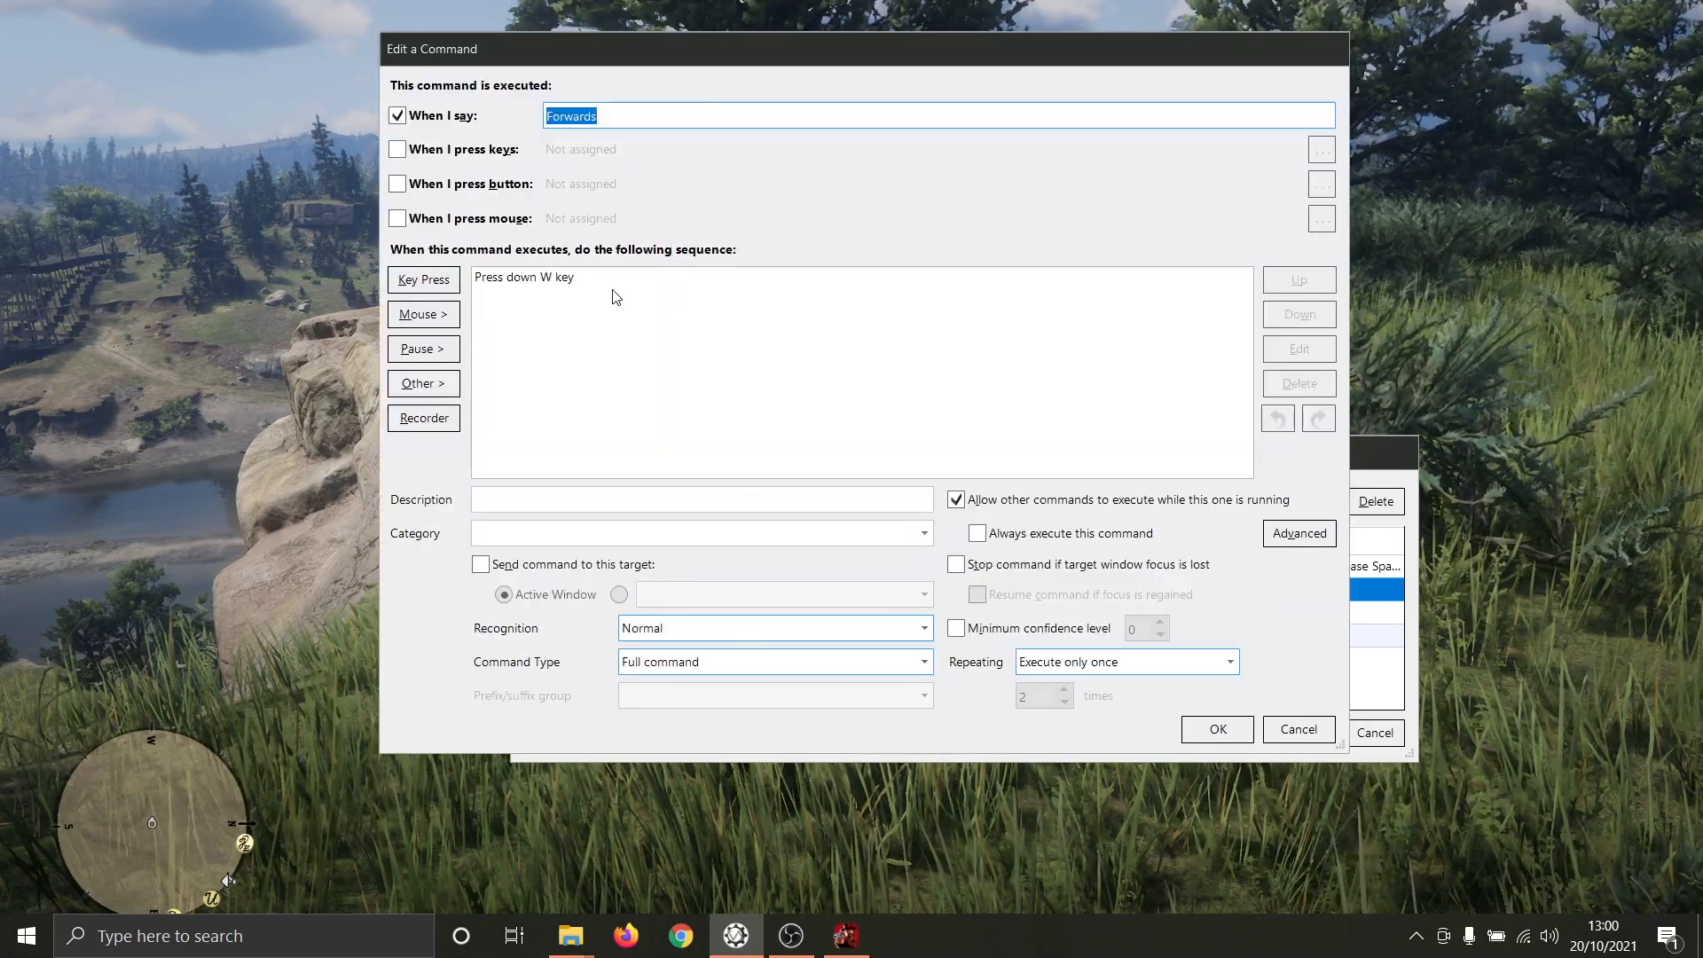
click(417, 285)
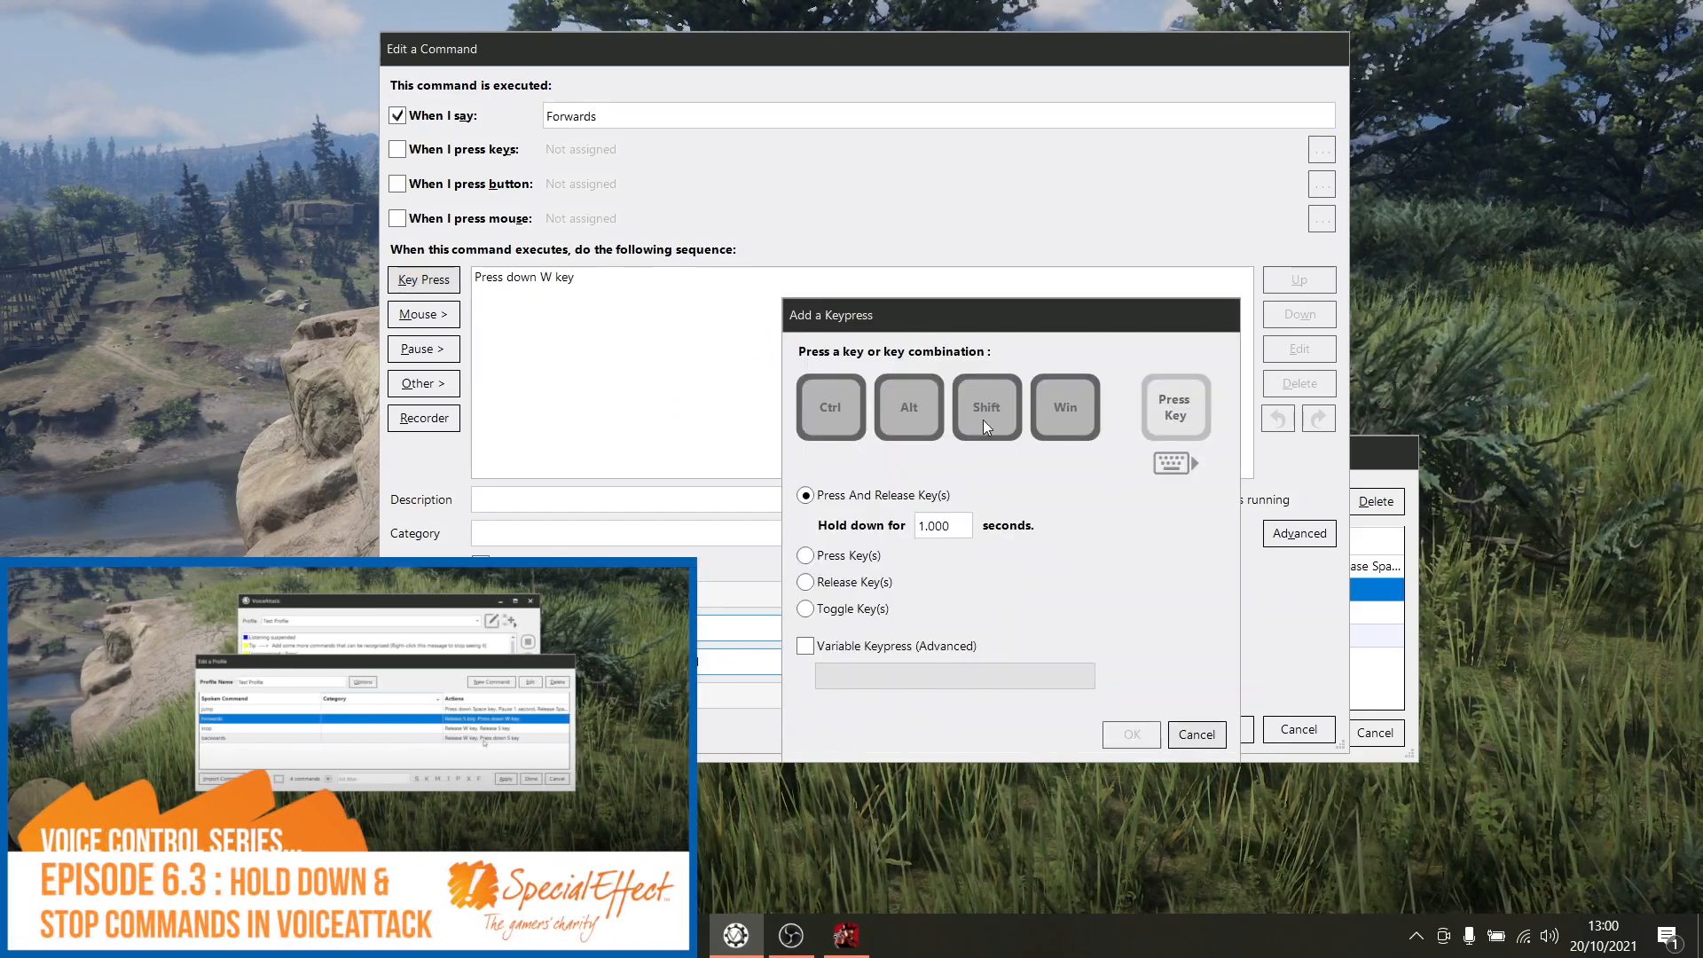
key(s)
click(1153, 736)
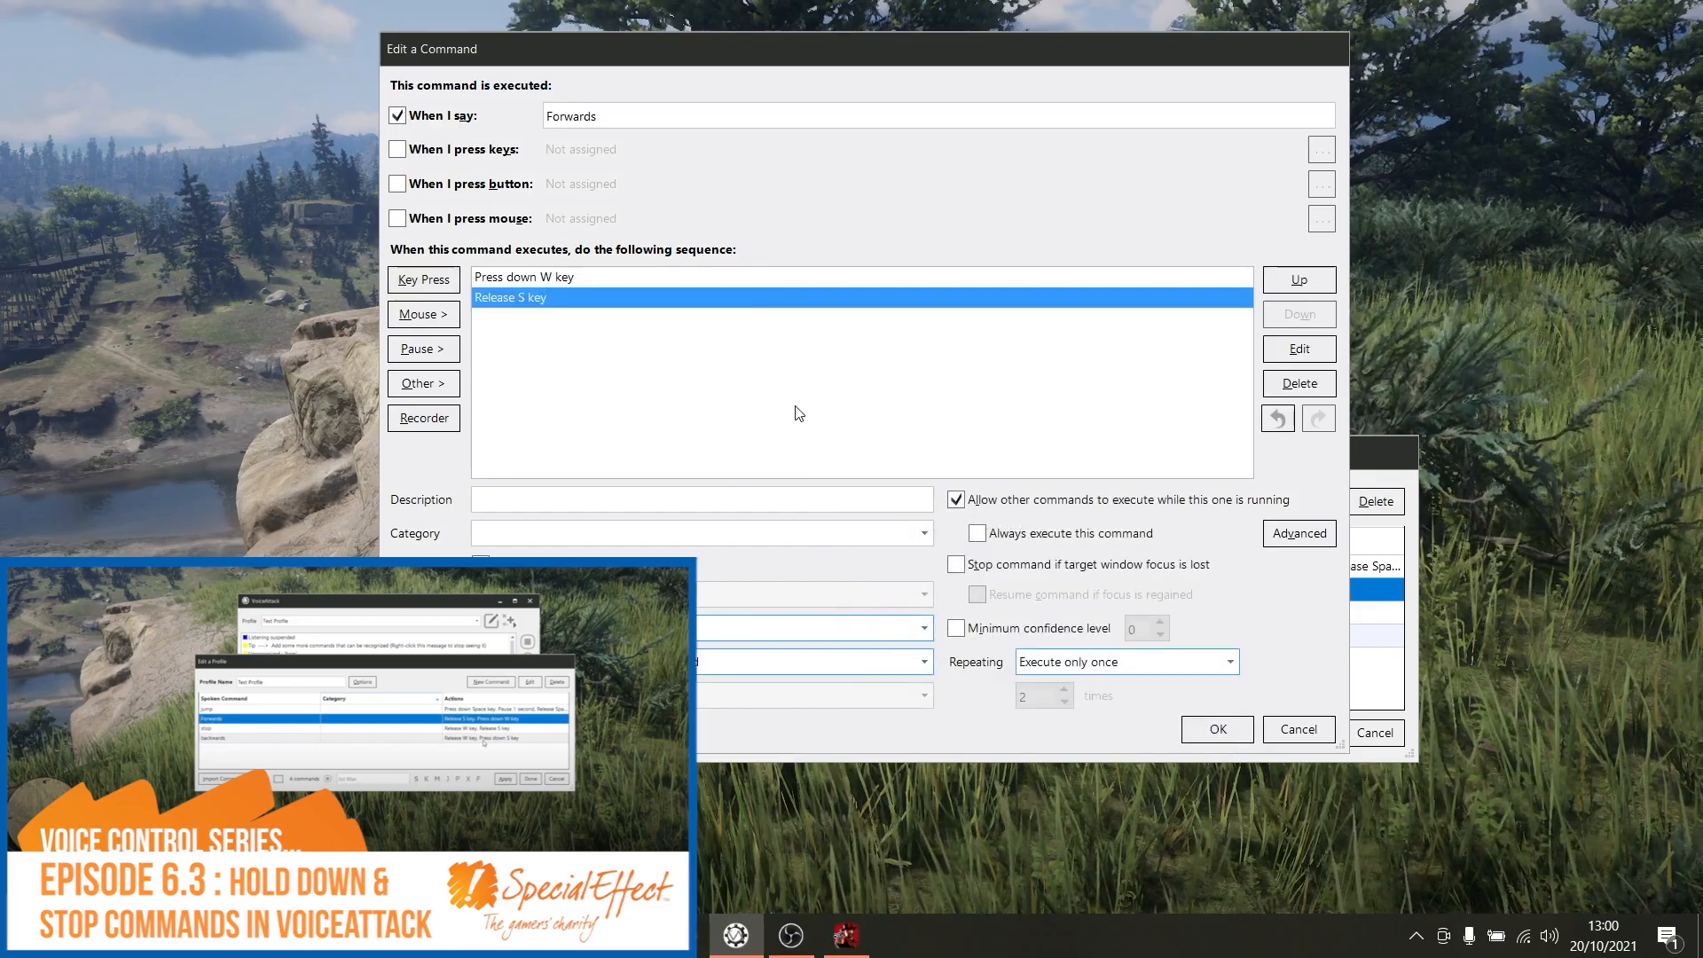